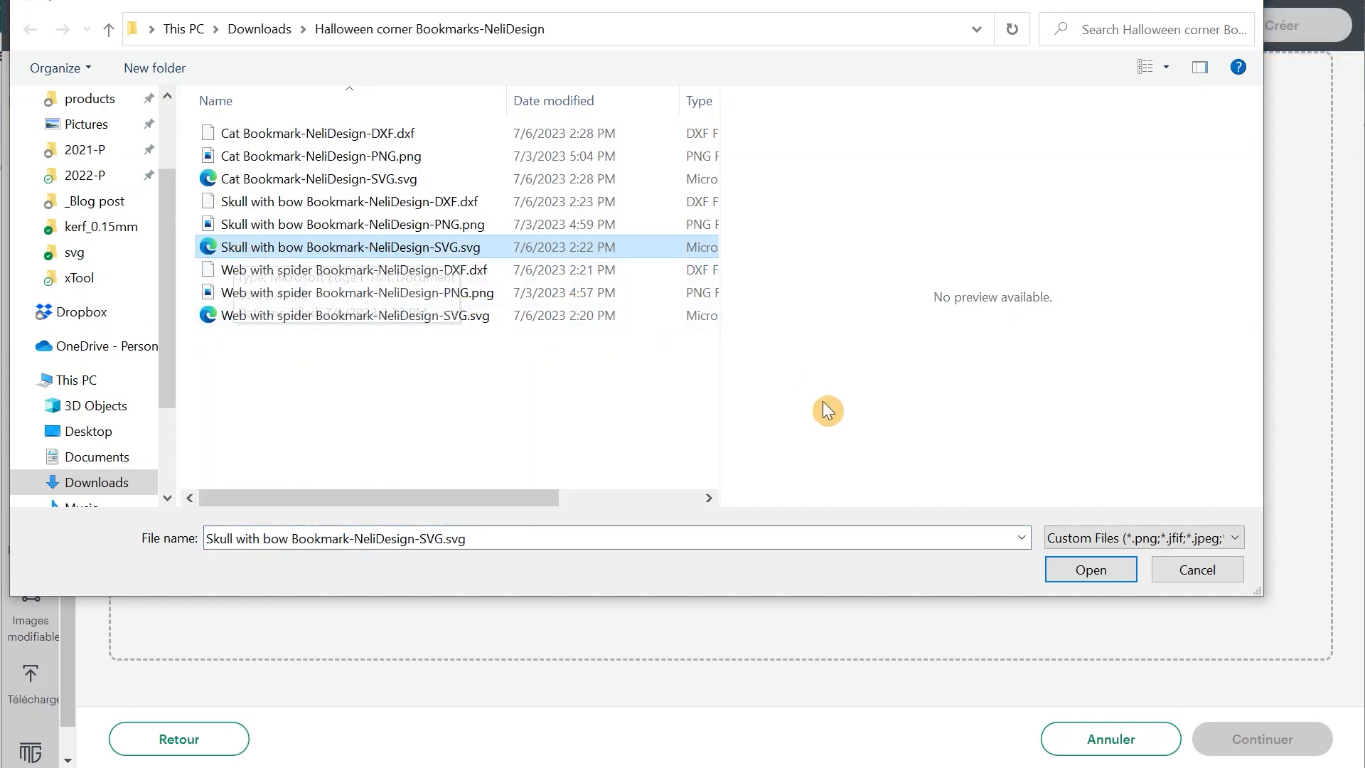
- Upload Skull with bow Bookmark-NeliDesign-SVG.svg and Web with spider Bookmark-NeliDesign-SVG.svg as cut images
left_click(1093, 569)
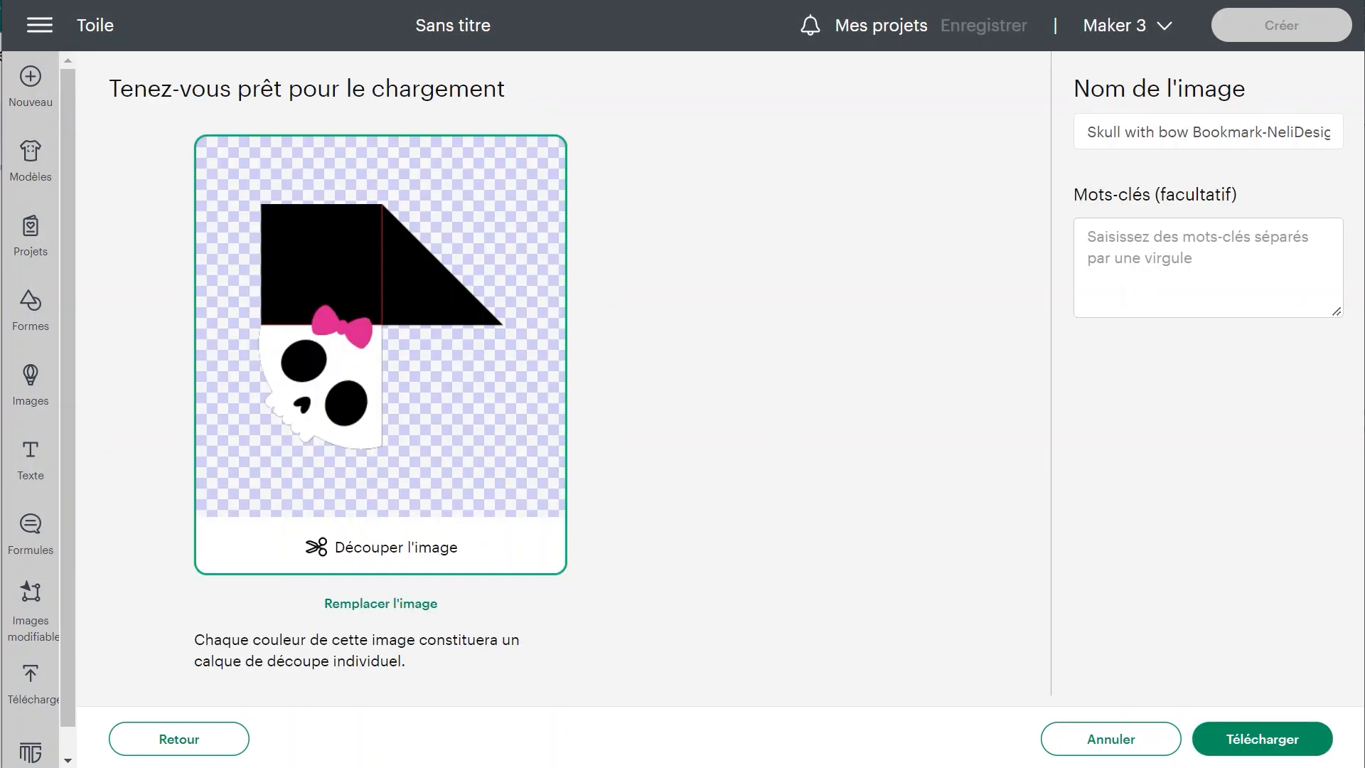
left_click(1267, 742)
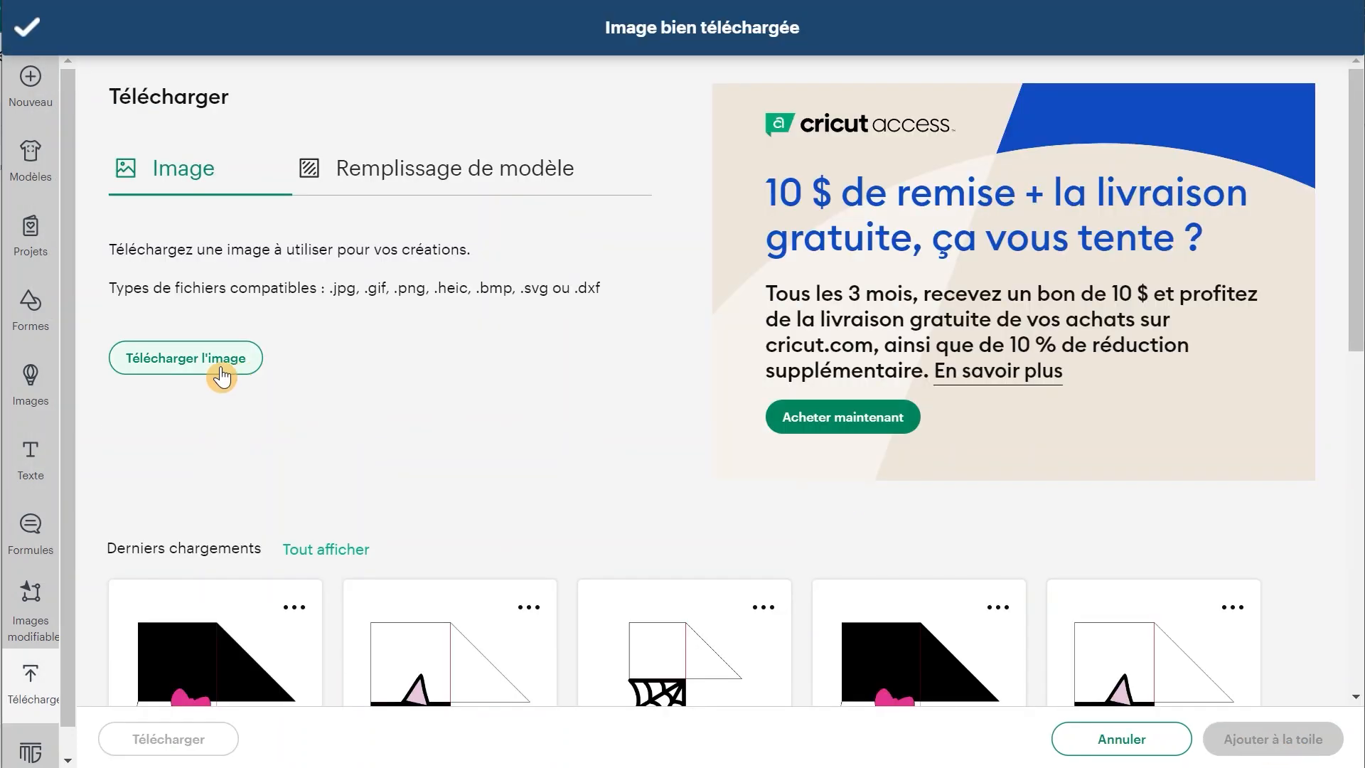
left_click(223, 370)
left_click(707, 388)
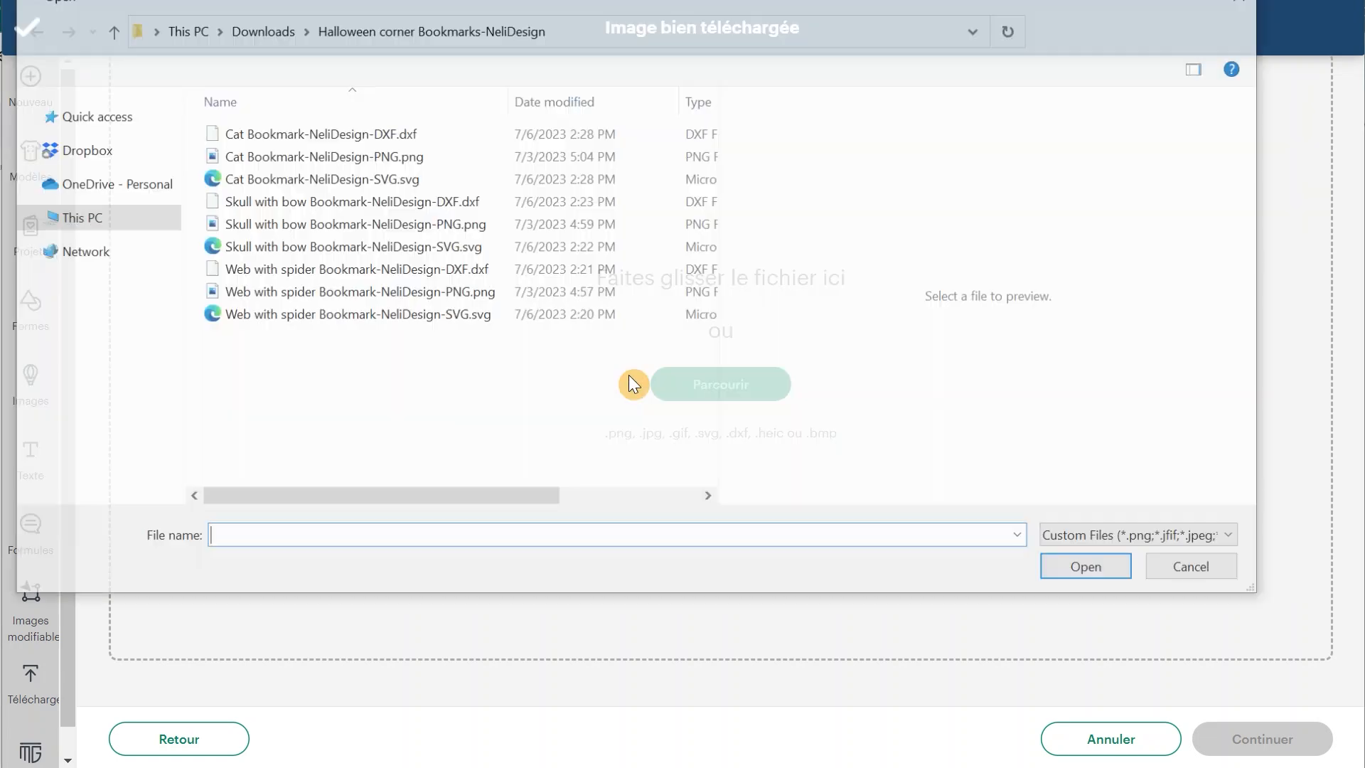
left_click(348, 322)
left_click(347, 322)
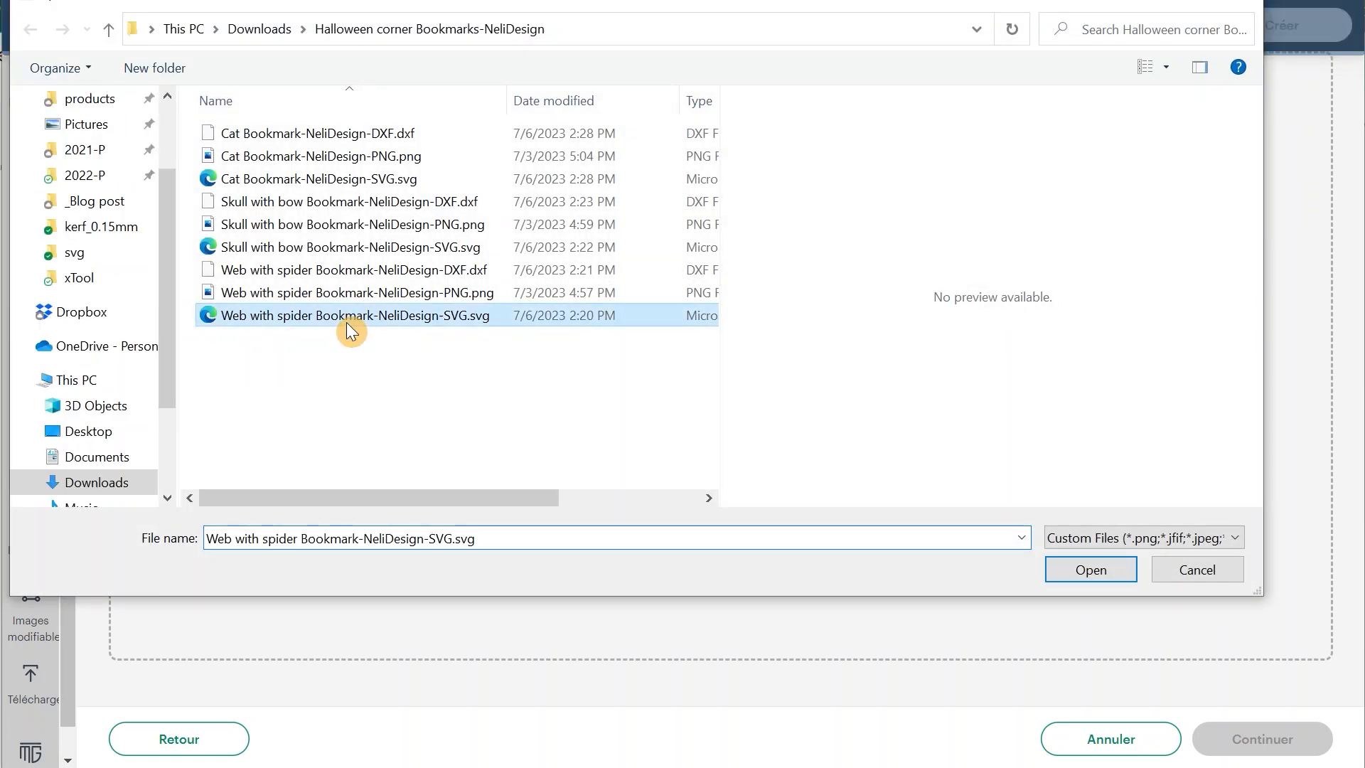
left_click(1096, 568)
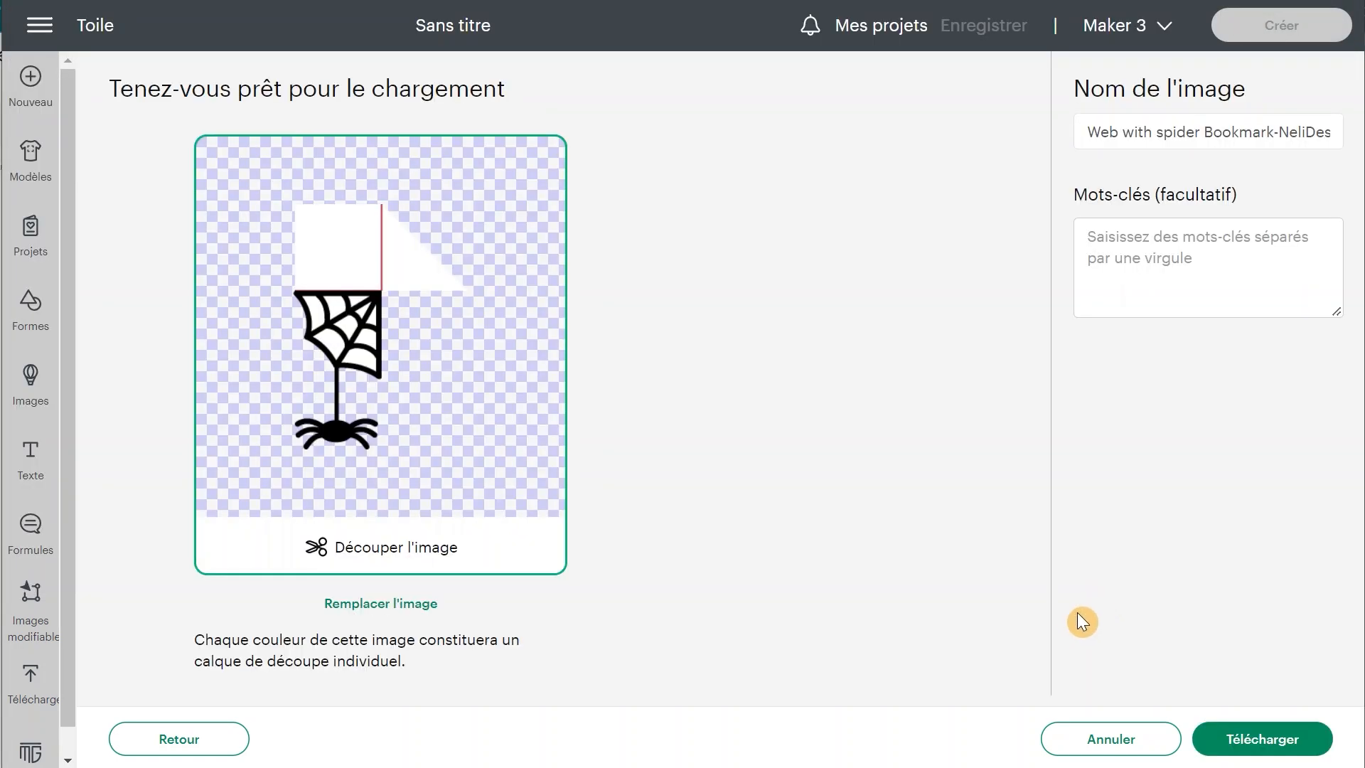
left_click(1256, 737)
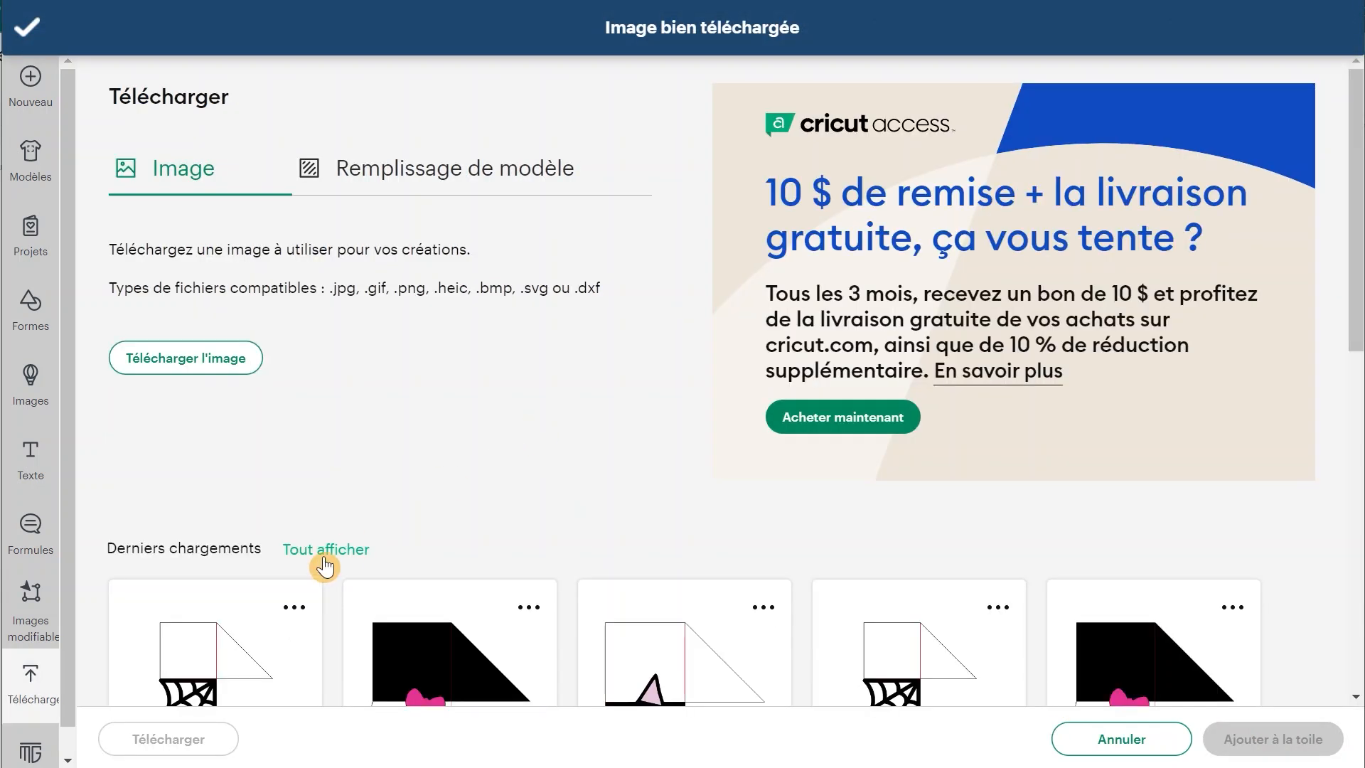
- Add the three uploaded spider web, skull and cat bookmark images to the canvas
scroll(317, 557, "down", 3)
left_click(279, 551)
left_click(419, 495)
left_click(629, 533)
left_click(1265, 743)
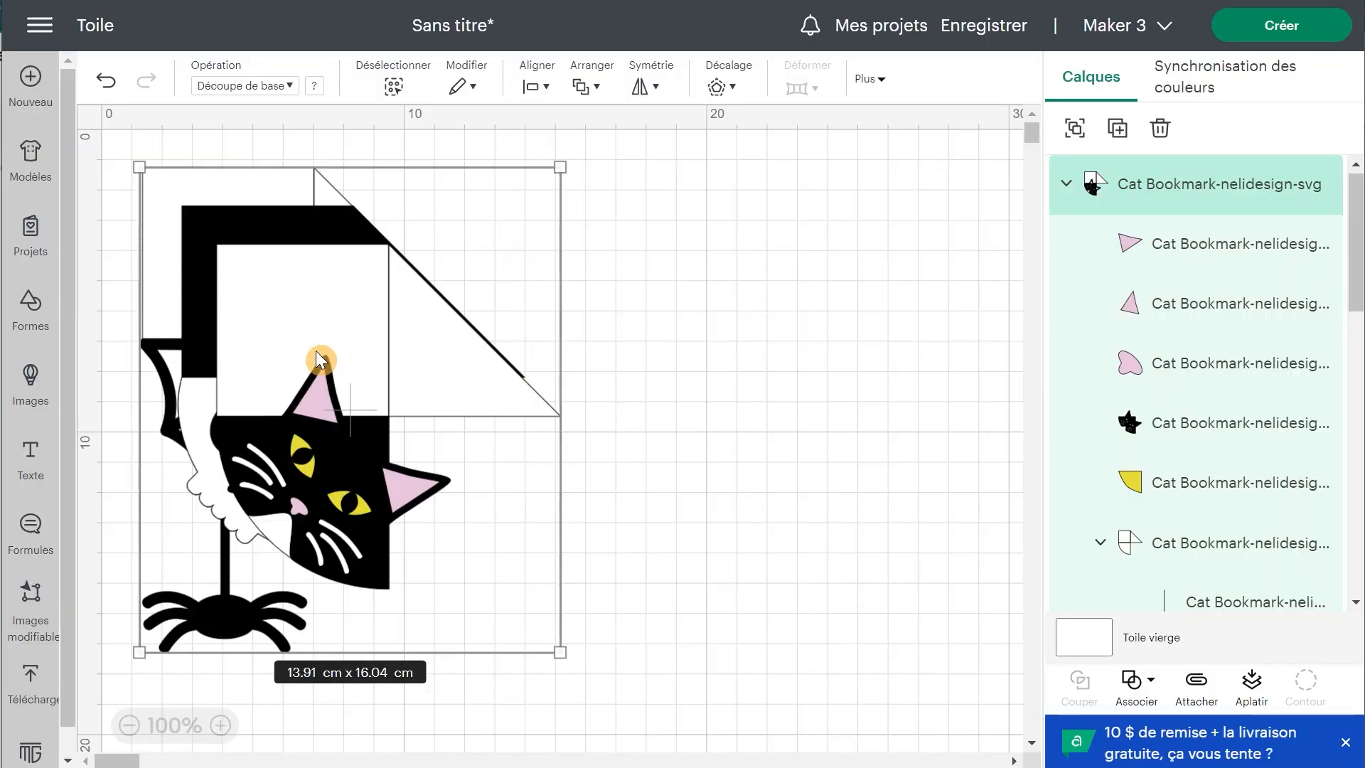
- Separate the stacked bookmarks into a row on the canvas, with the spider web first, the skull second and the cat third
left_click(496, 373)
left_click_drag(496, 373, 981, 313)
left_click_drag(481, 326, 711, 311)
scroll(1195, 270, "up", 5)
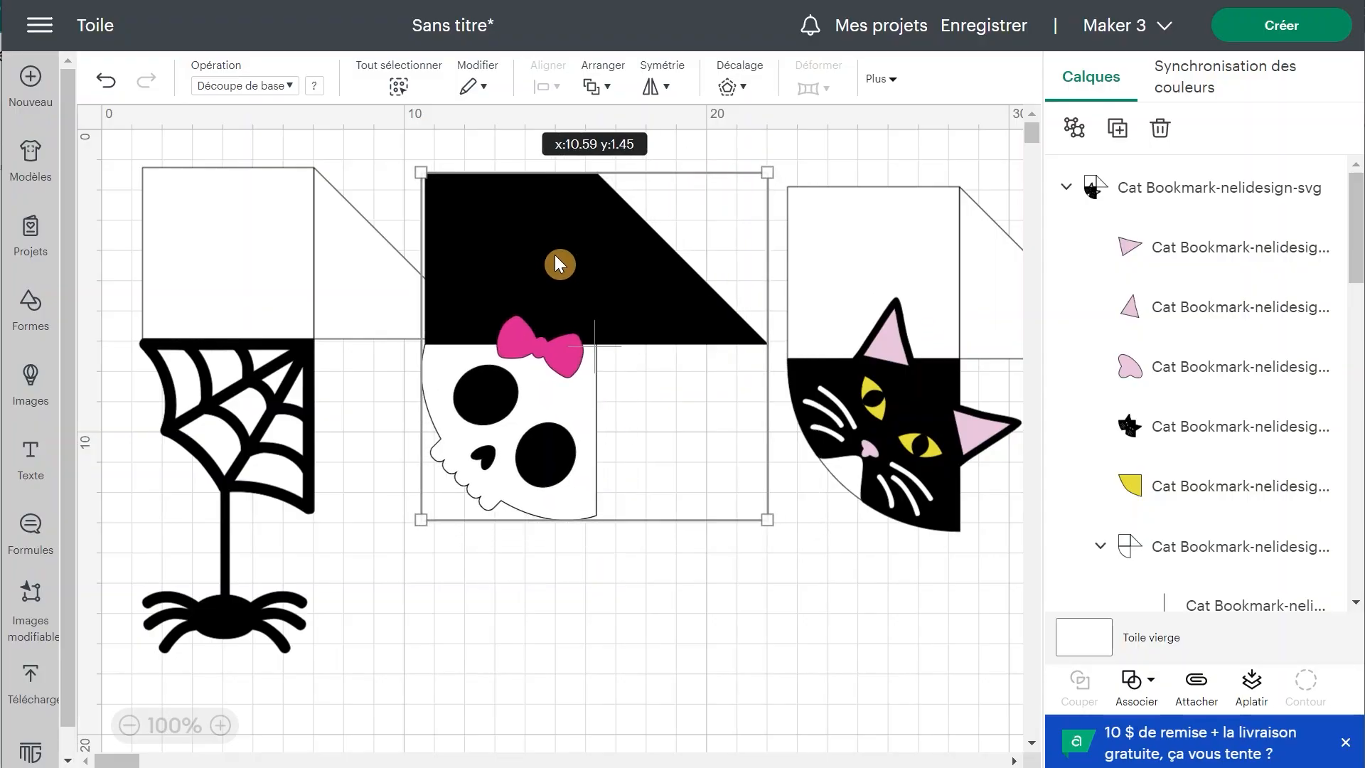
left_click(844, 247)
left_click_drag(846, 252, 745, 228)
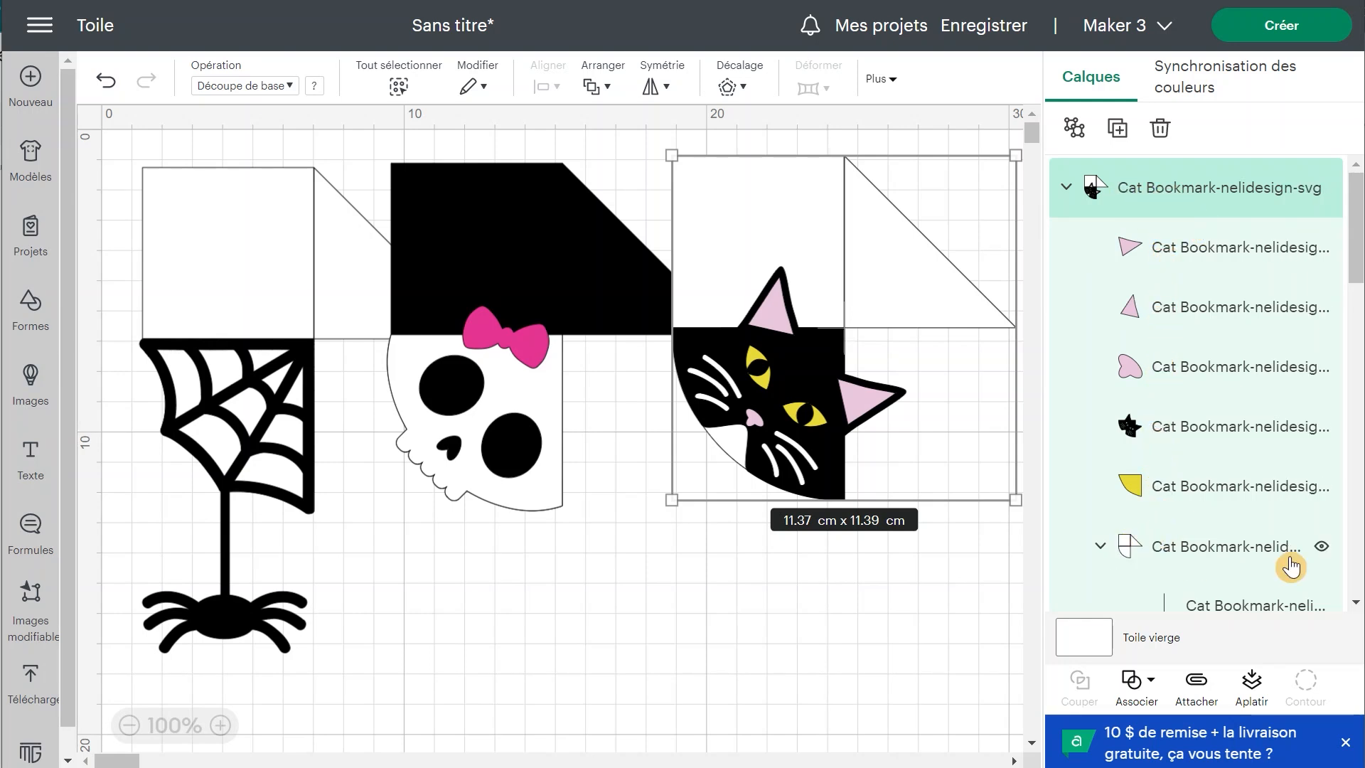
- Examine the fold-line layers inside the cat bookmark's base group
left_click(1100, 548)
left_click(1100, 549)
scroll(1181, 533, "down", 3)
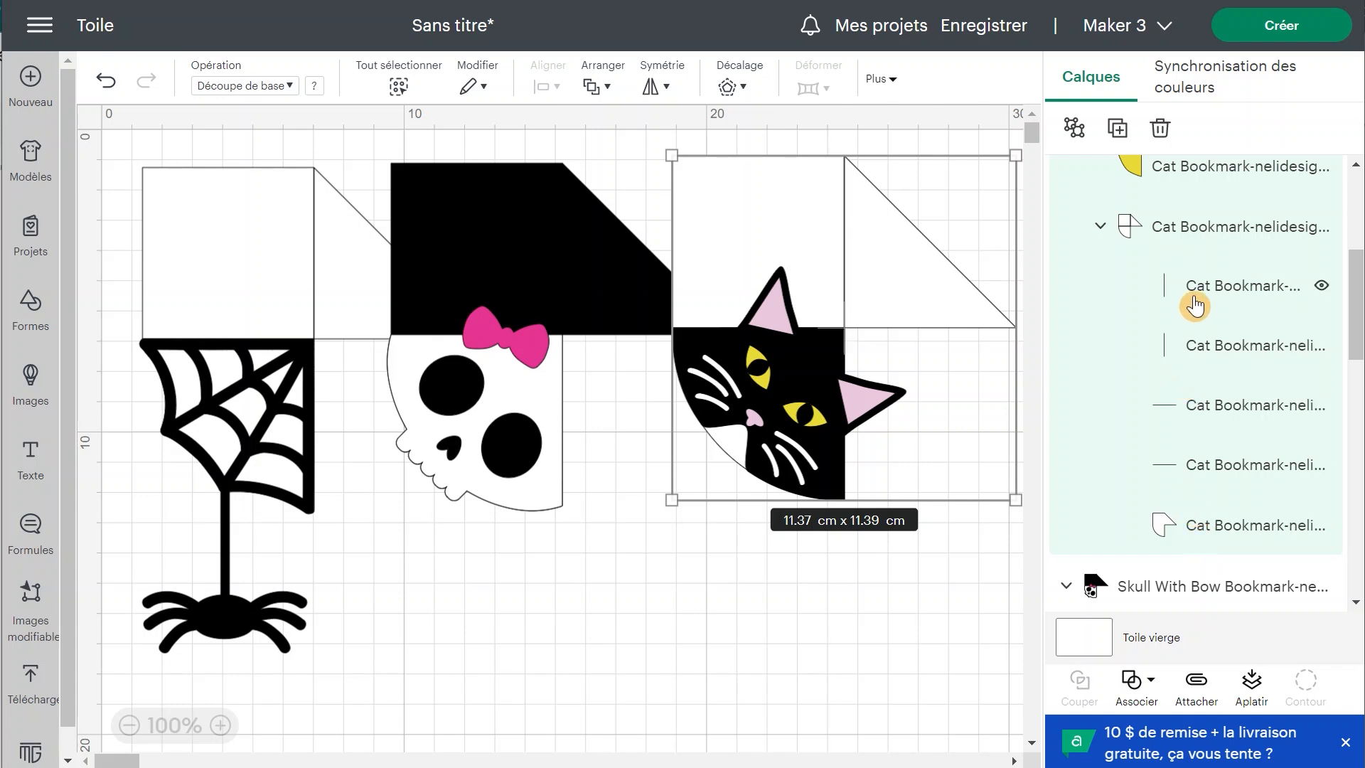
left_click(1196, 299)
left_click(1210, 345)
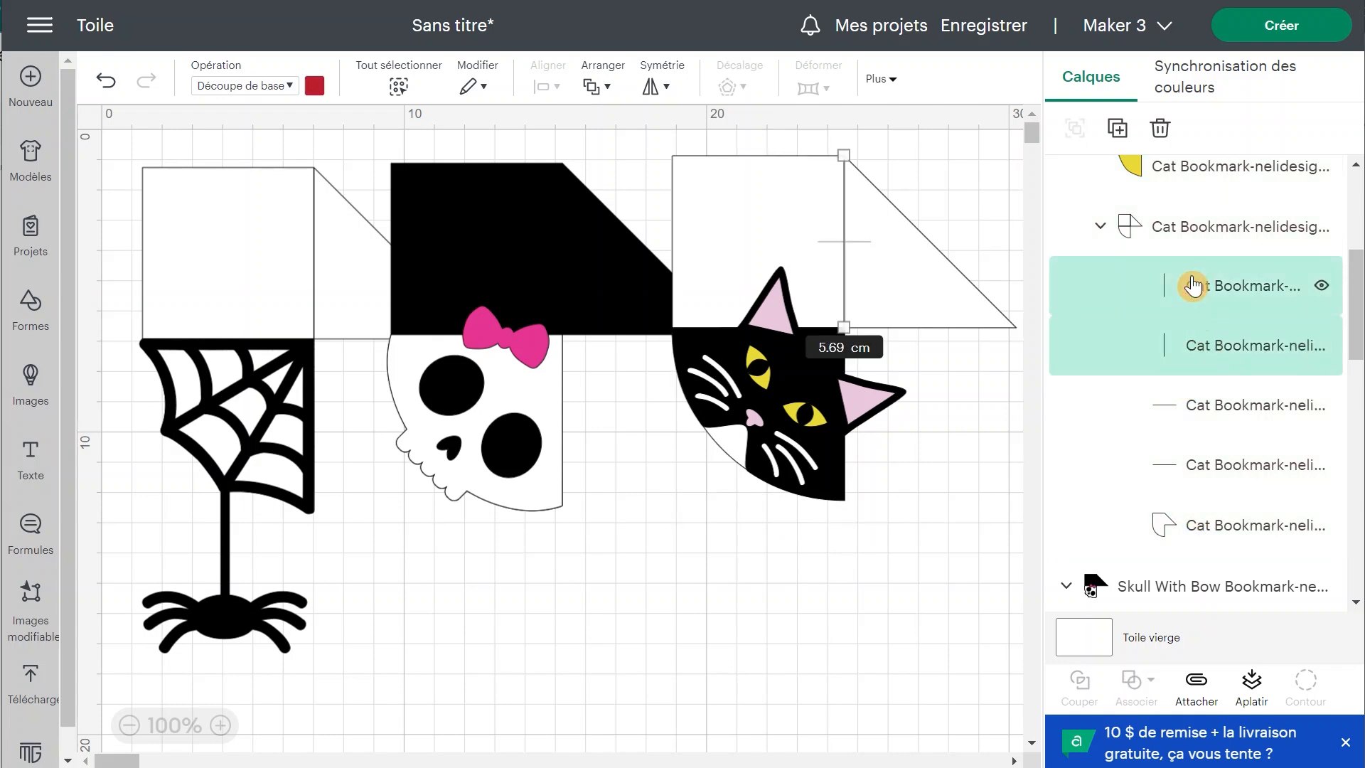
left_click(1193, 286)
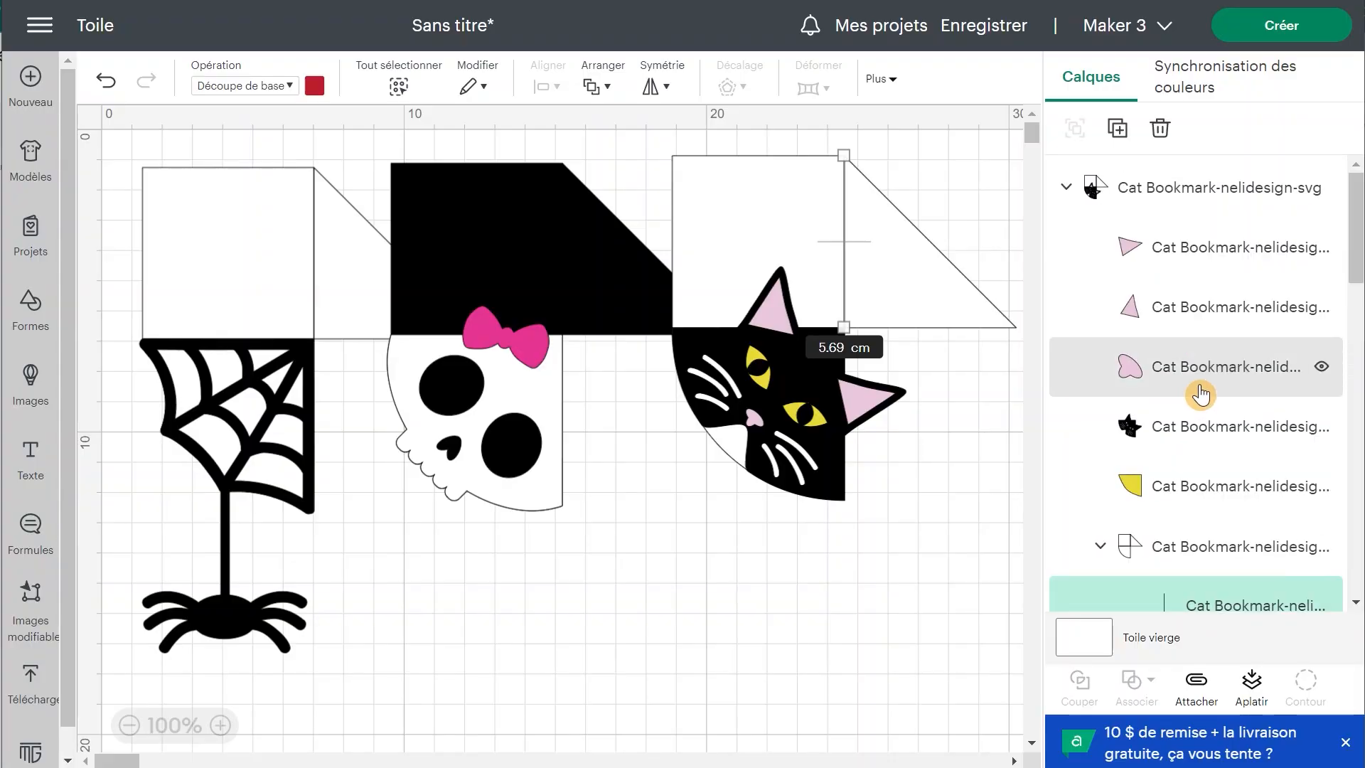
- Ungroup the cat bookmark and set the operation of its base's four fold lines to Rainer
left_click(1197, 199)
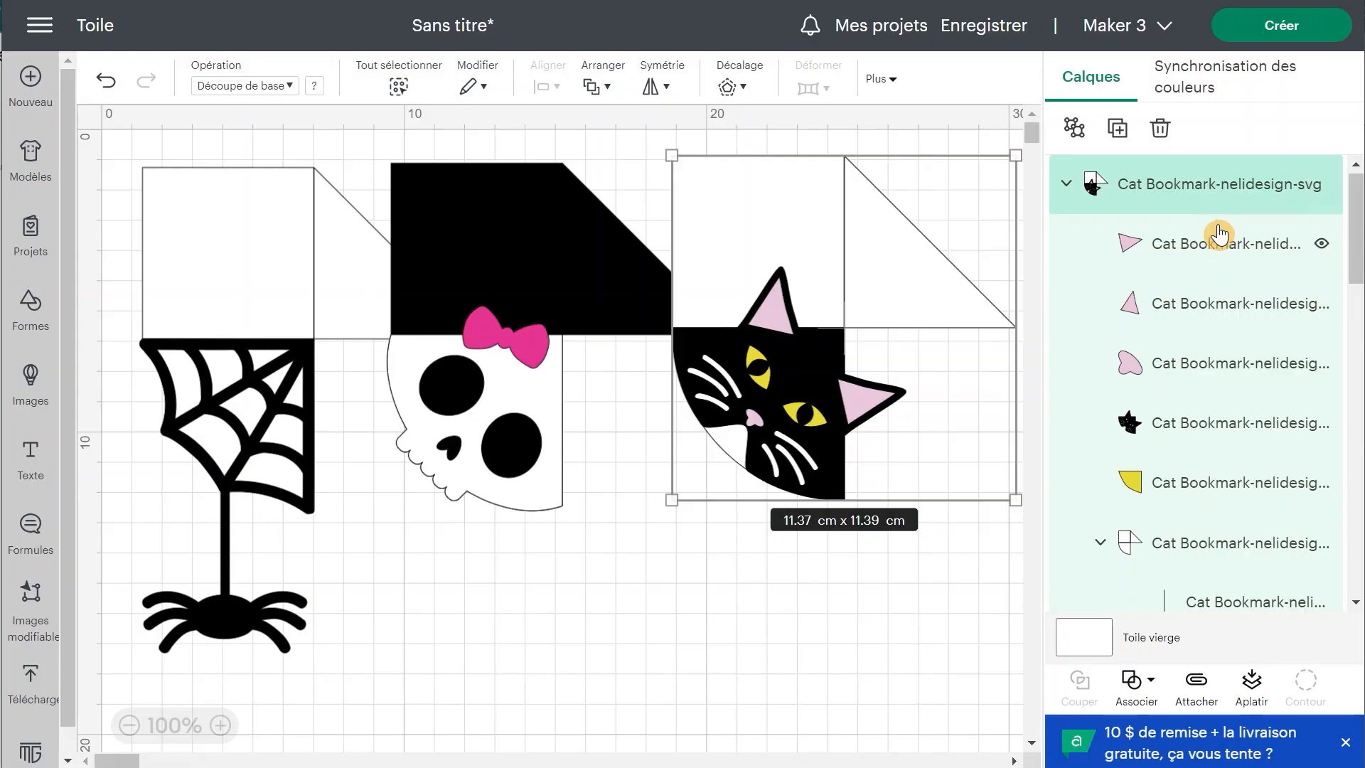
left_click(1074, 128)
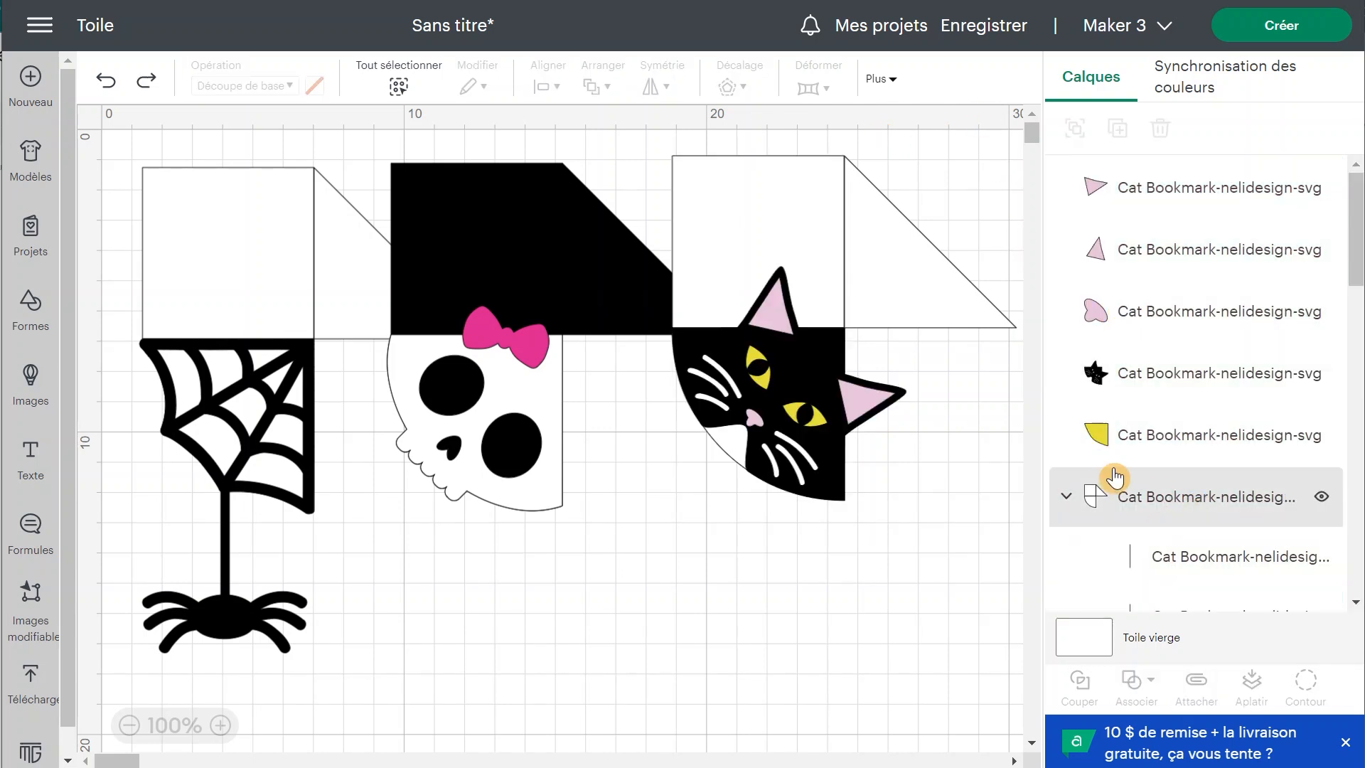
left_click(1114, 490)
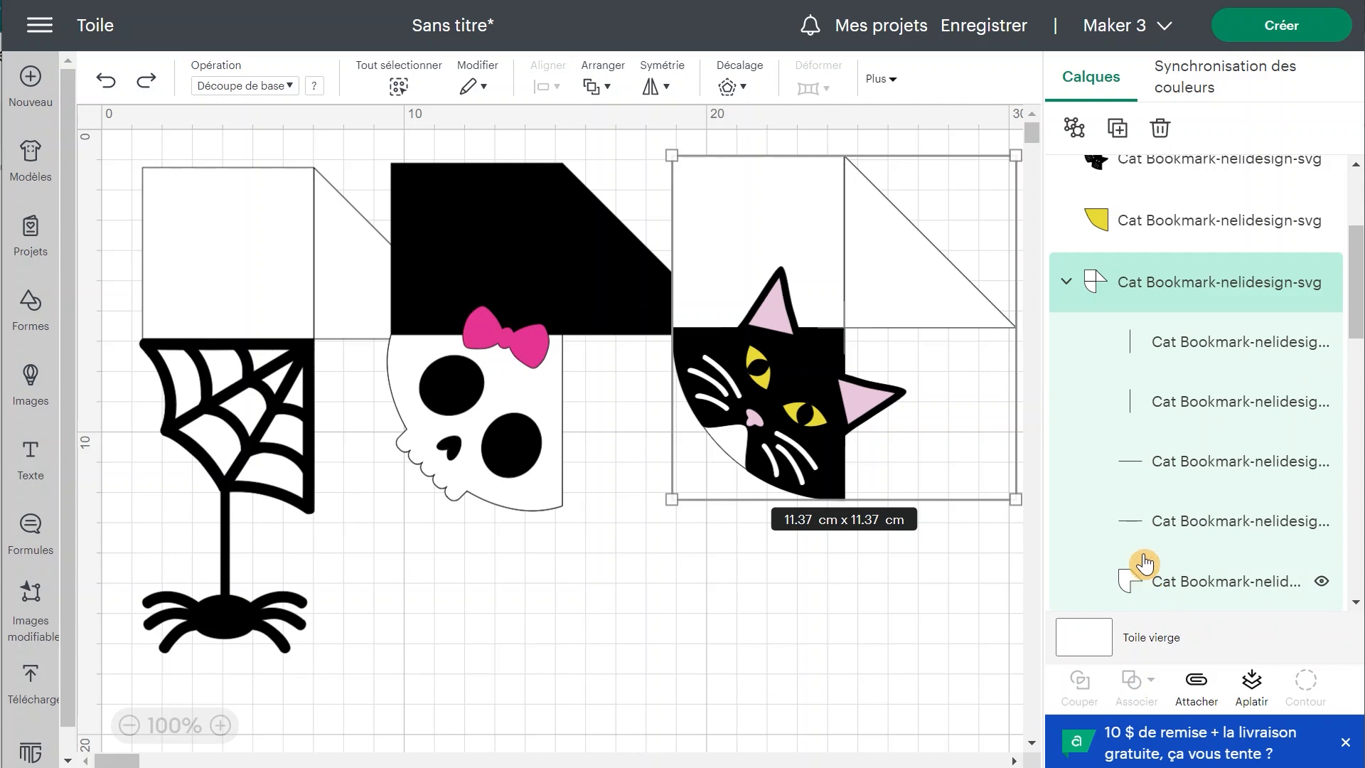
left_click(1183, 346)
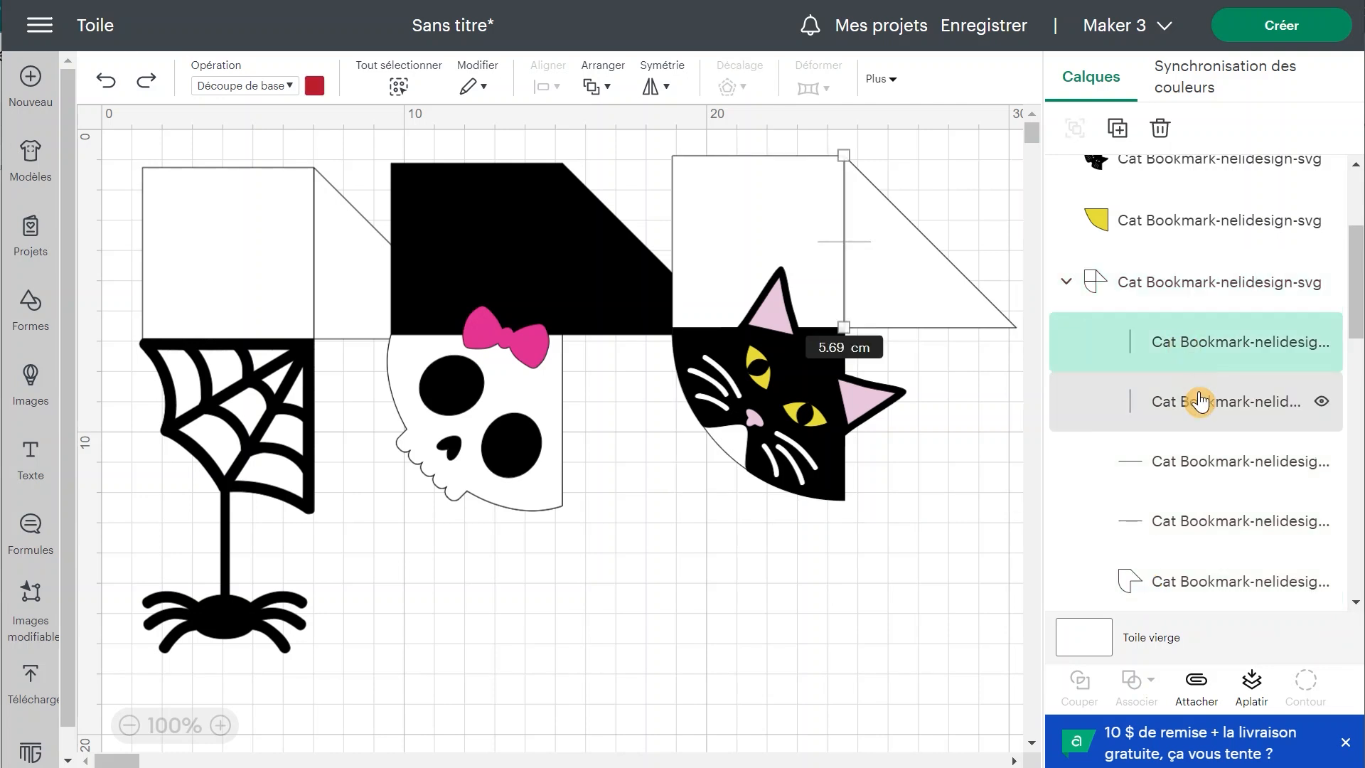
left_click(1209, 455, "shift")
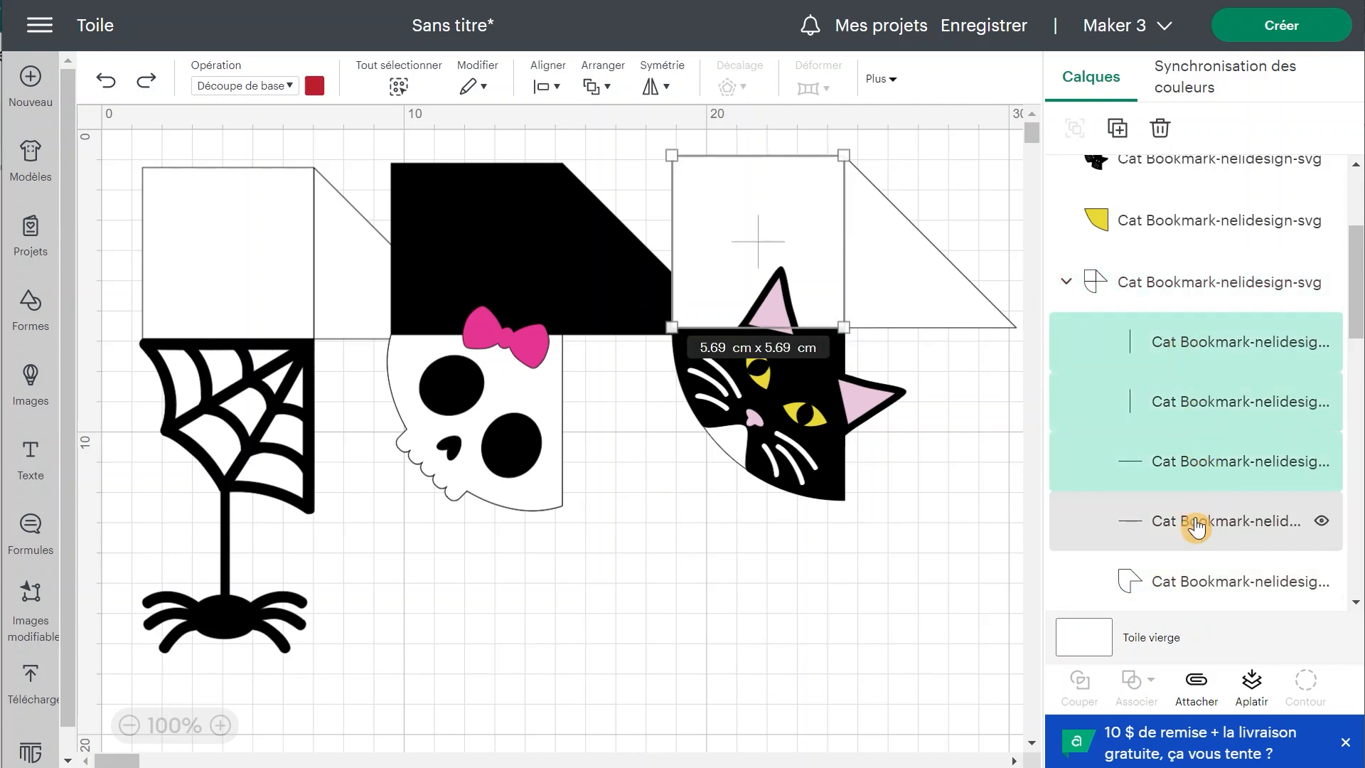
left_click(286, 89)
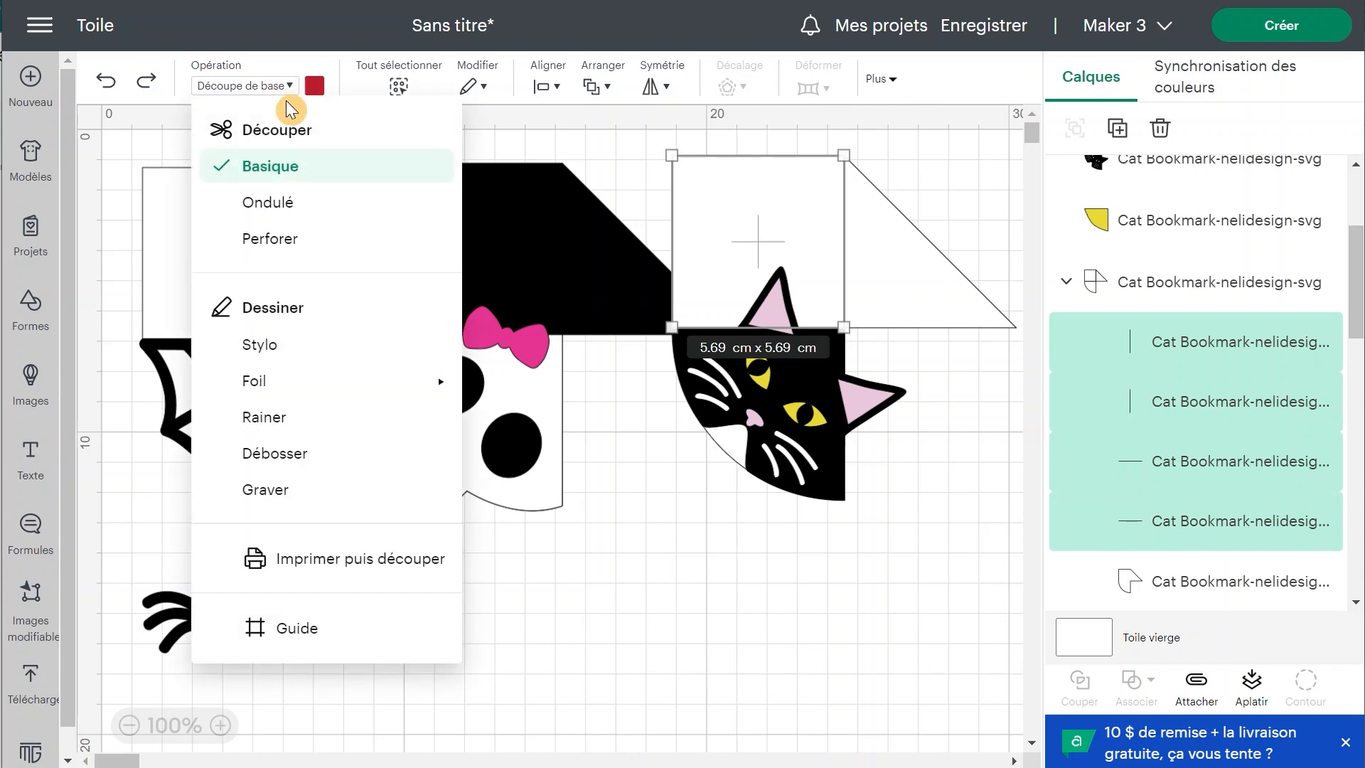
left_click(288, 426)
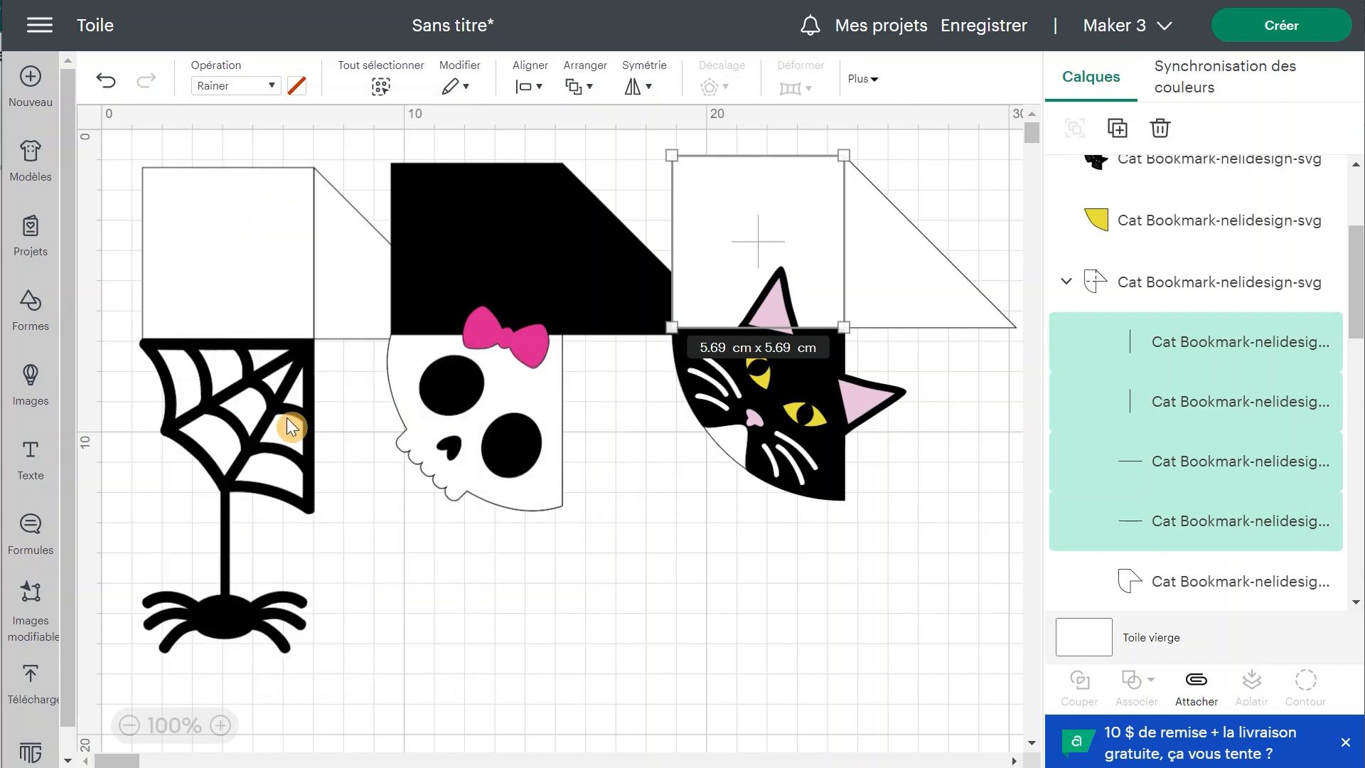
left_click(269, 89)
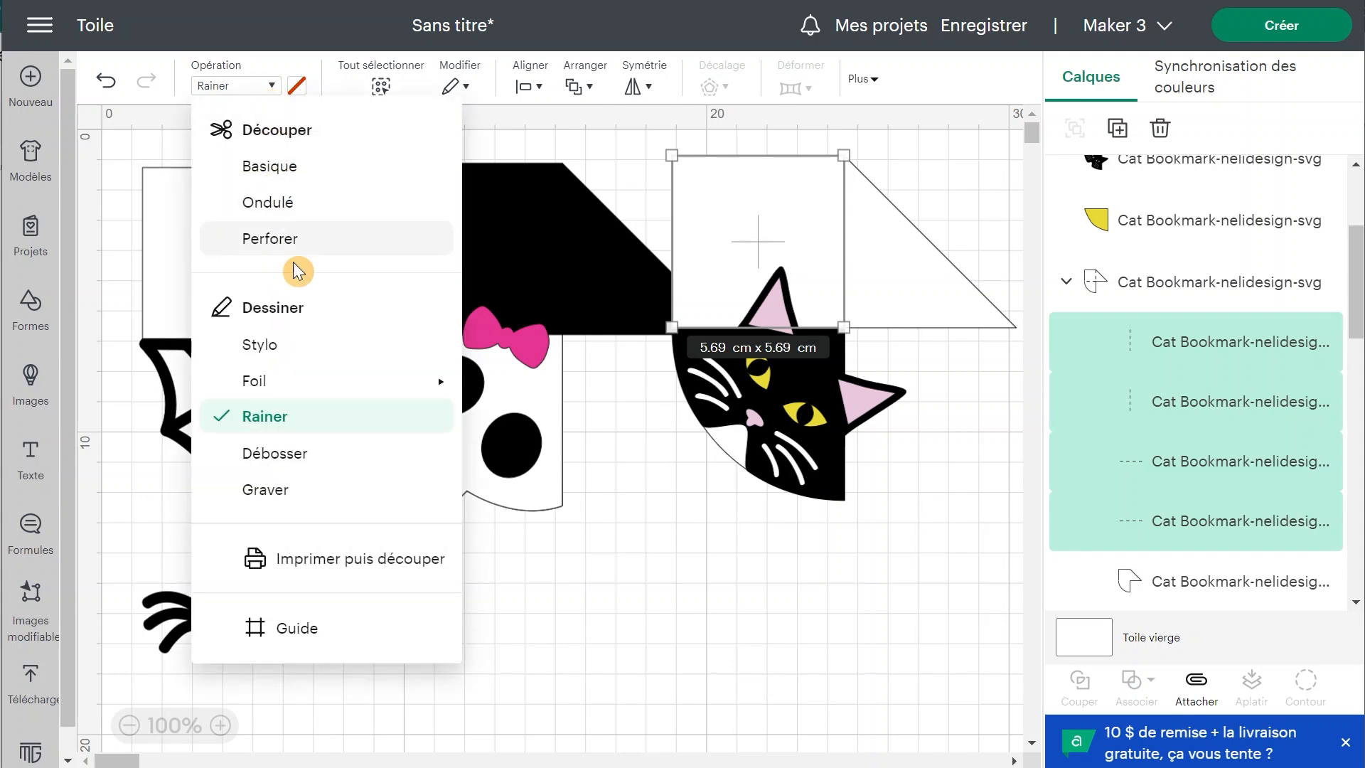
mouse_move(297, 389)
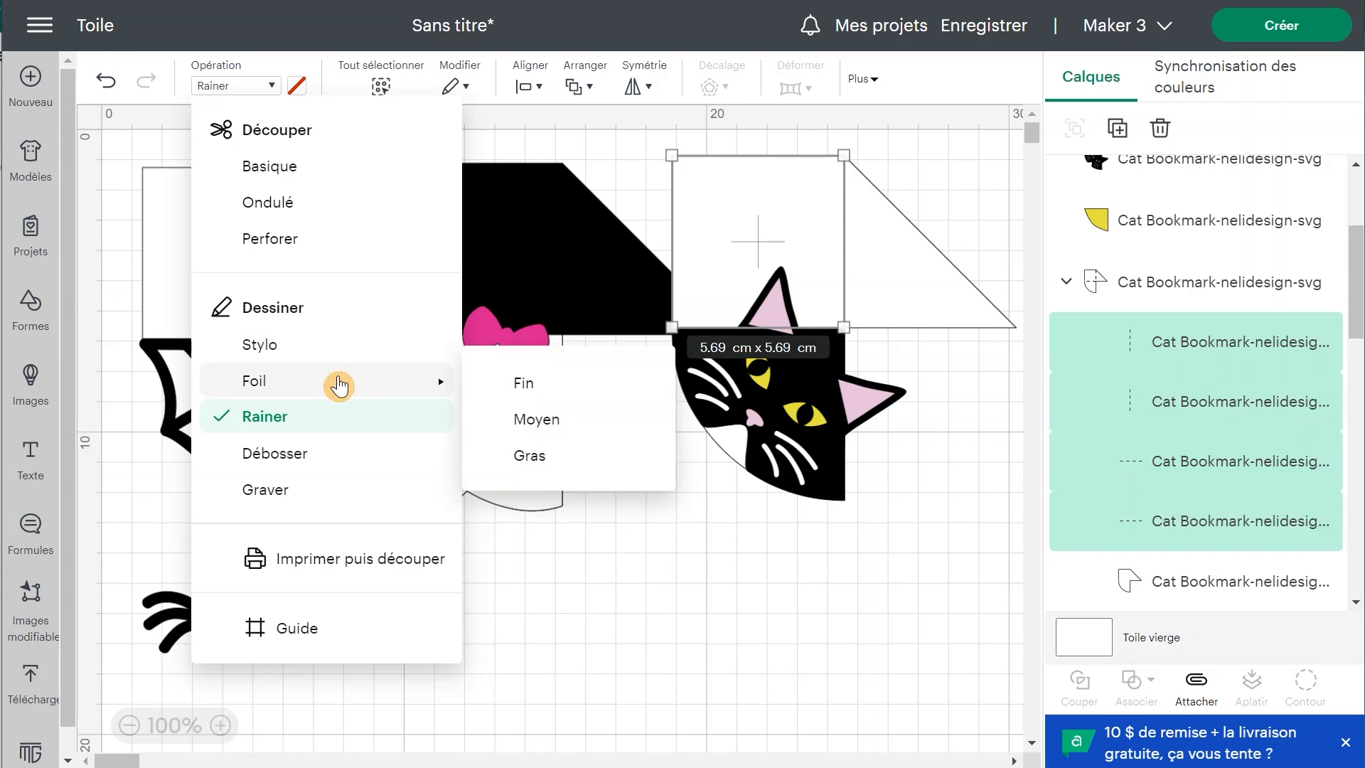
left_click(252, 420)
- Attach the fold lines to the cat bookmark's base and send the attached base behind all the other pieces
left_click(1238, 295)
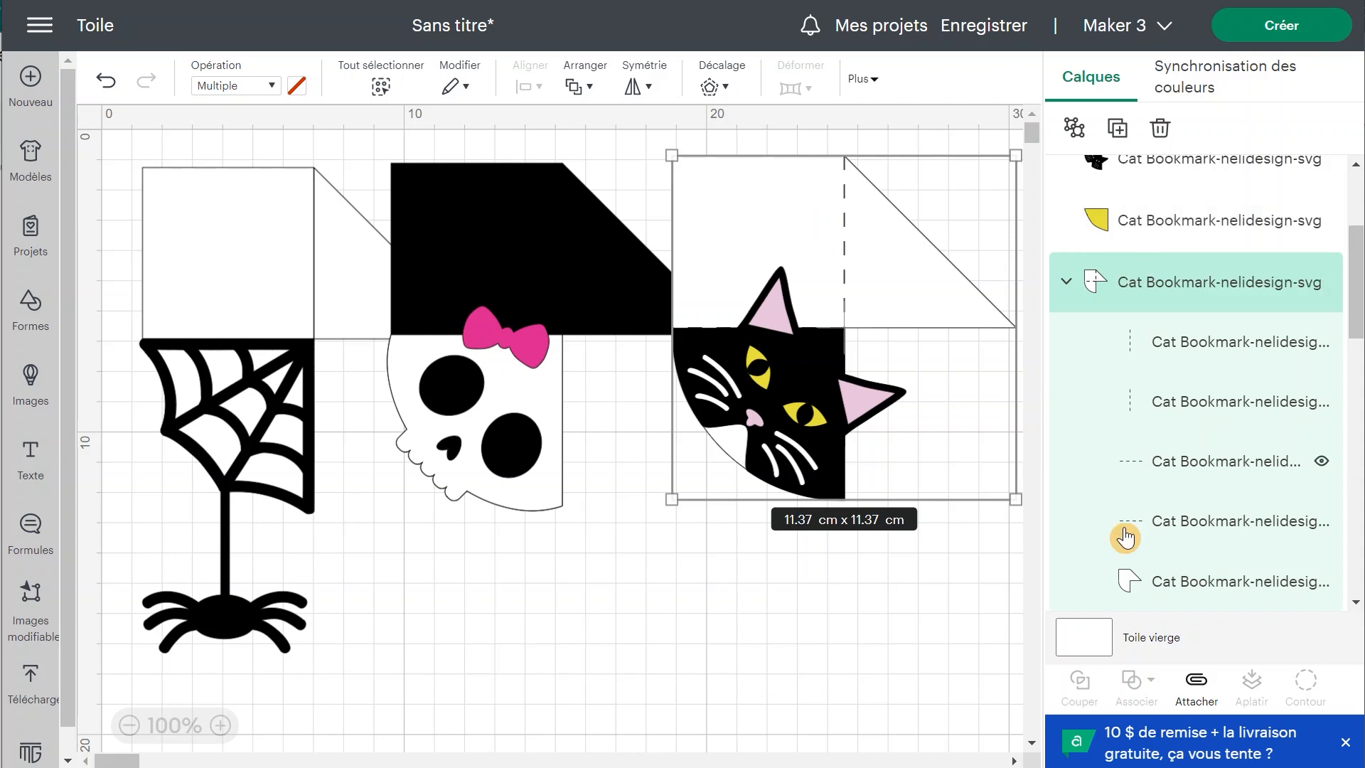
left_click(1198, 704)
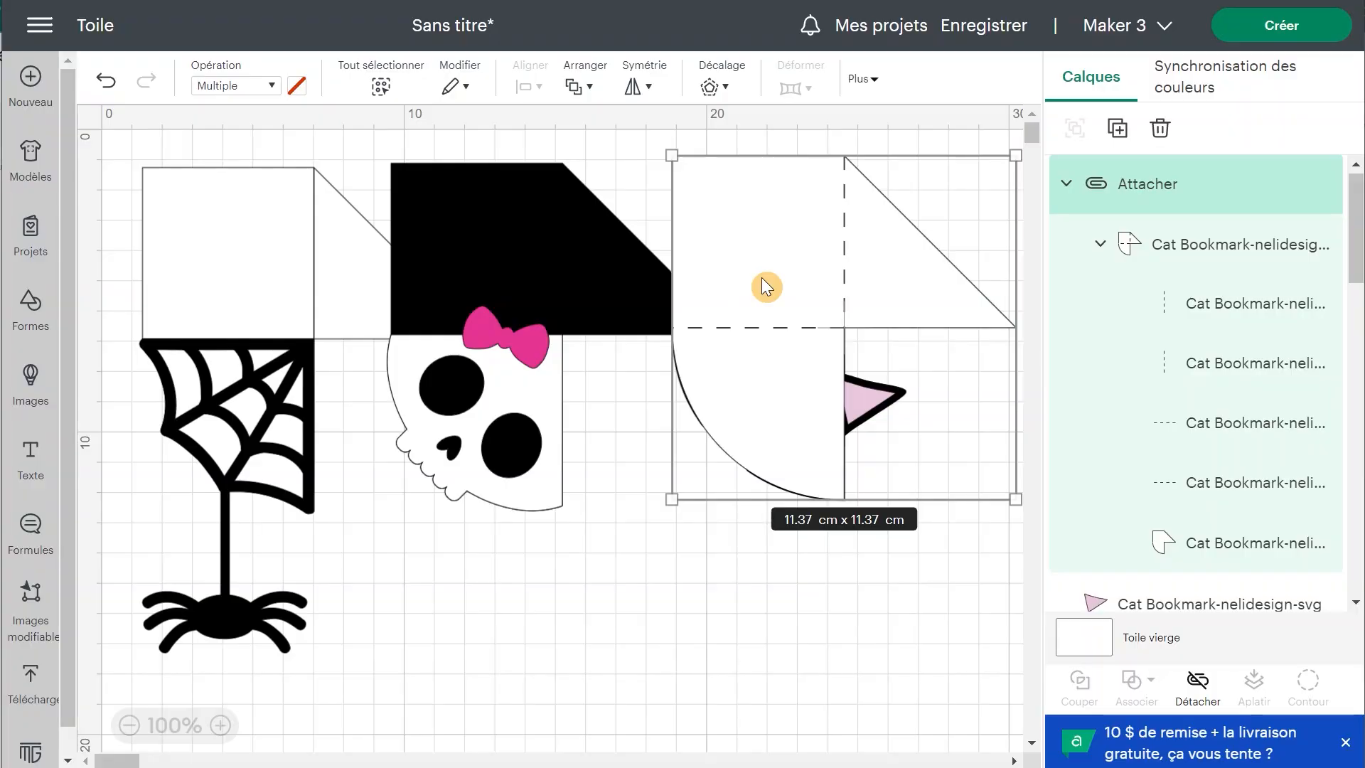
right_click(762, 277)
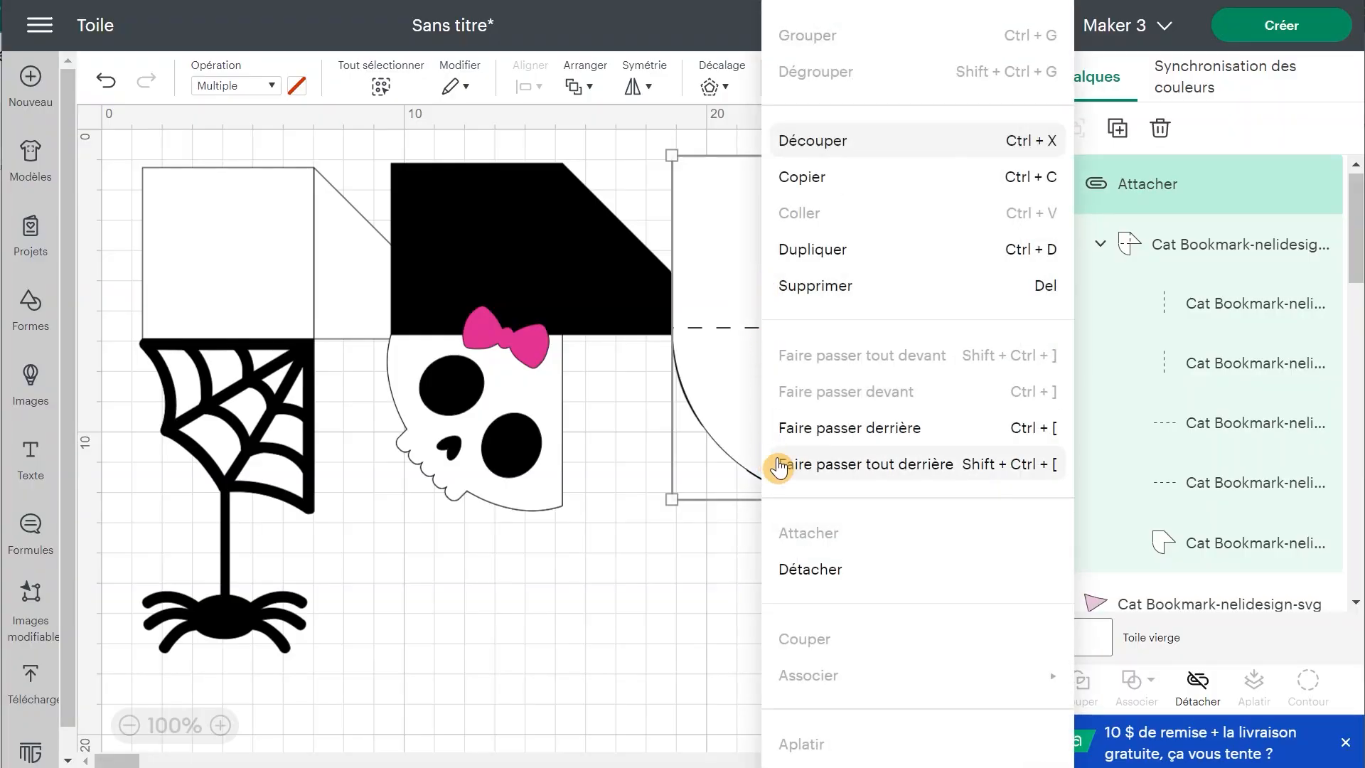
left_click(780, 465)
- Move the skull bookmark away from the cat and group all the cat bookmark's pieces
left_click_drag(561, 287, 434, 288)
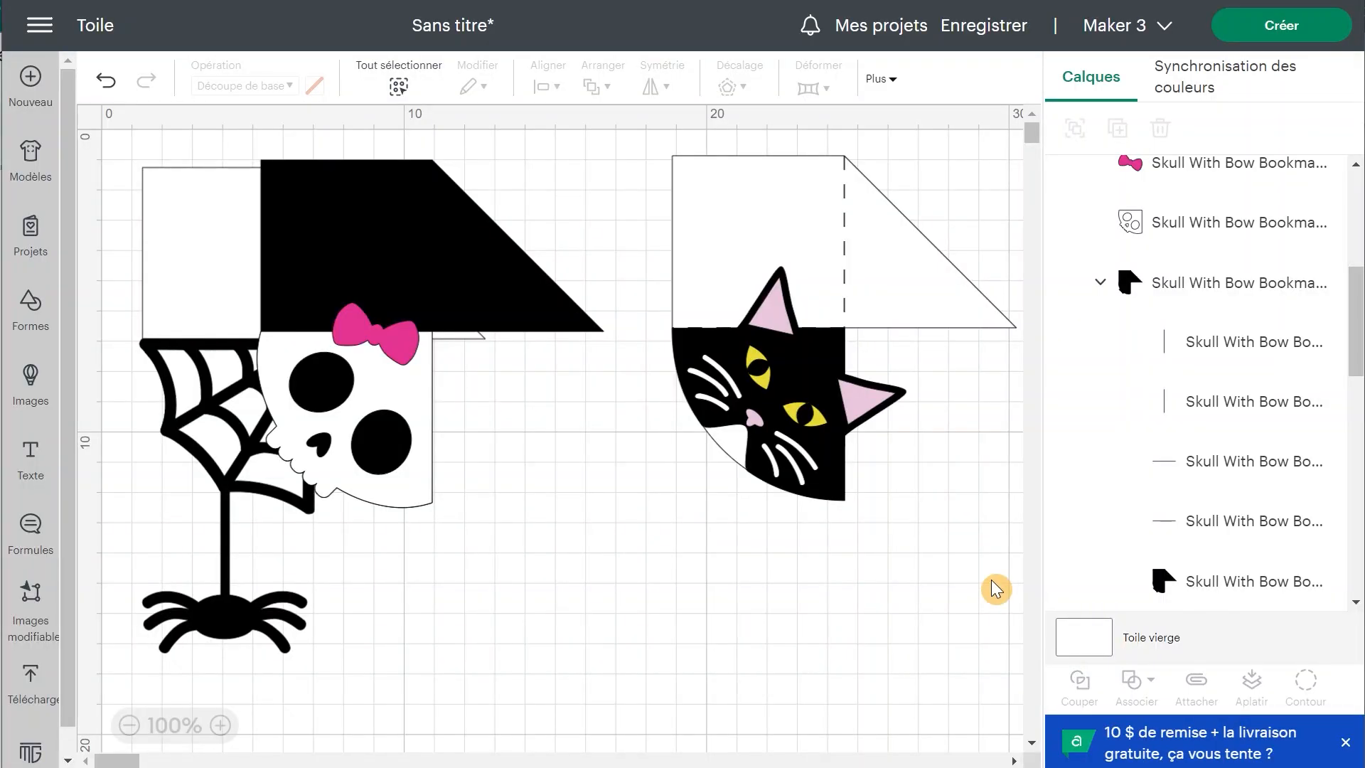
left_click_drag(992, 579, 633, 142)
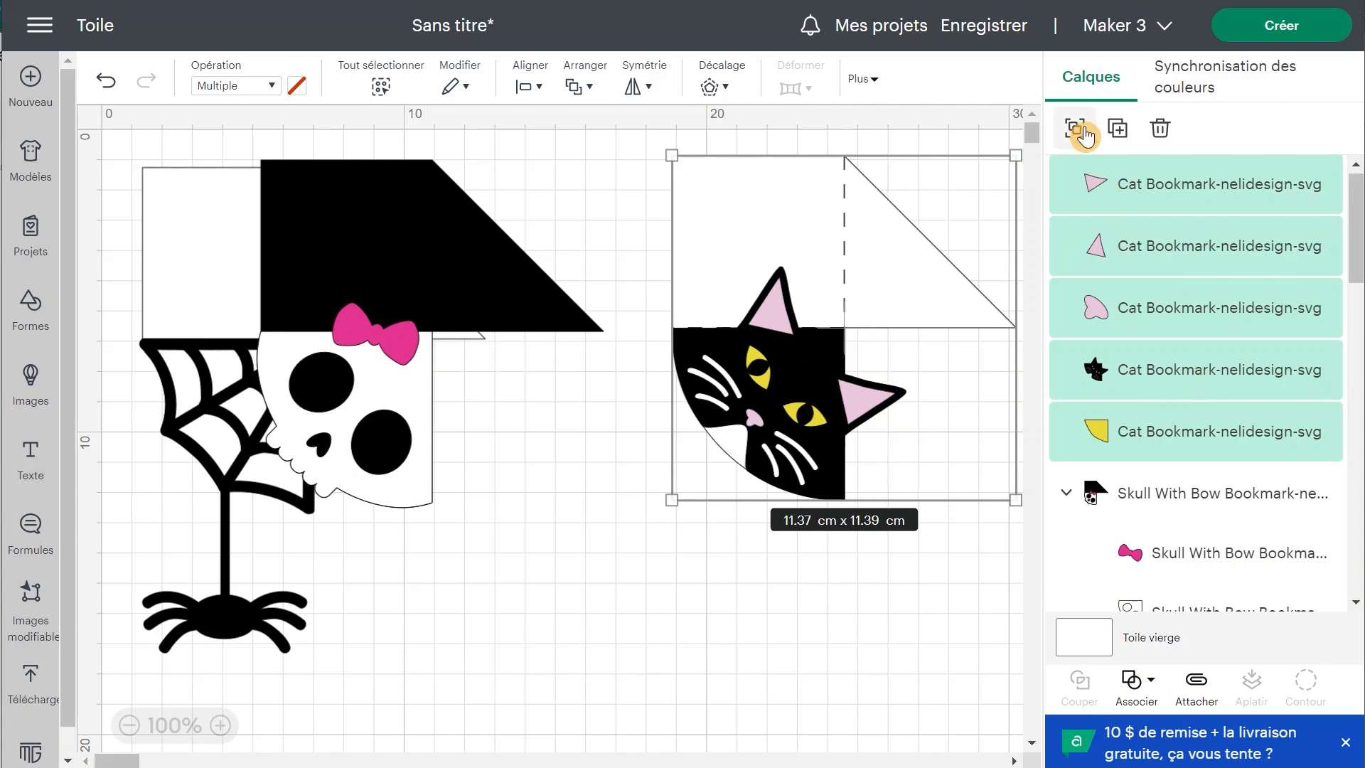
left_click(1075, 129)
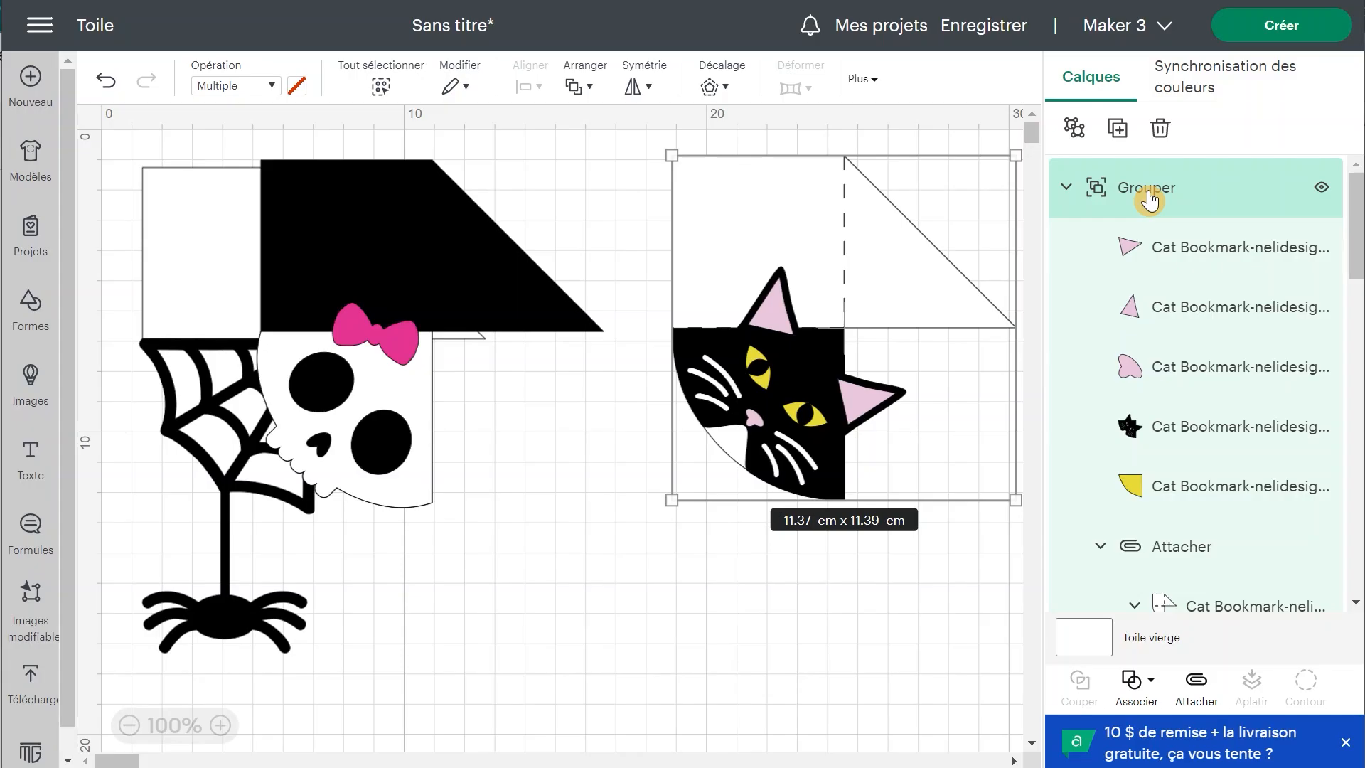
- Rename the cat bookmark's group as Chat and collapse its layers
double_click(1149, 198)
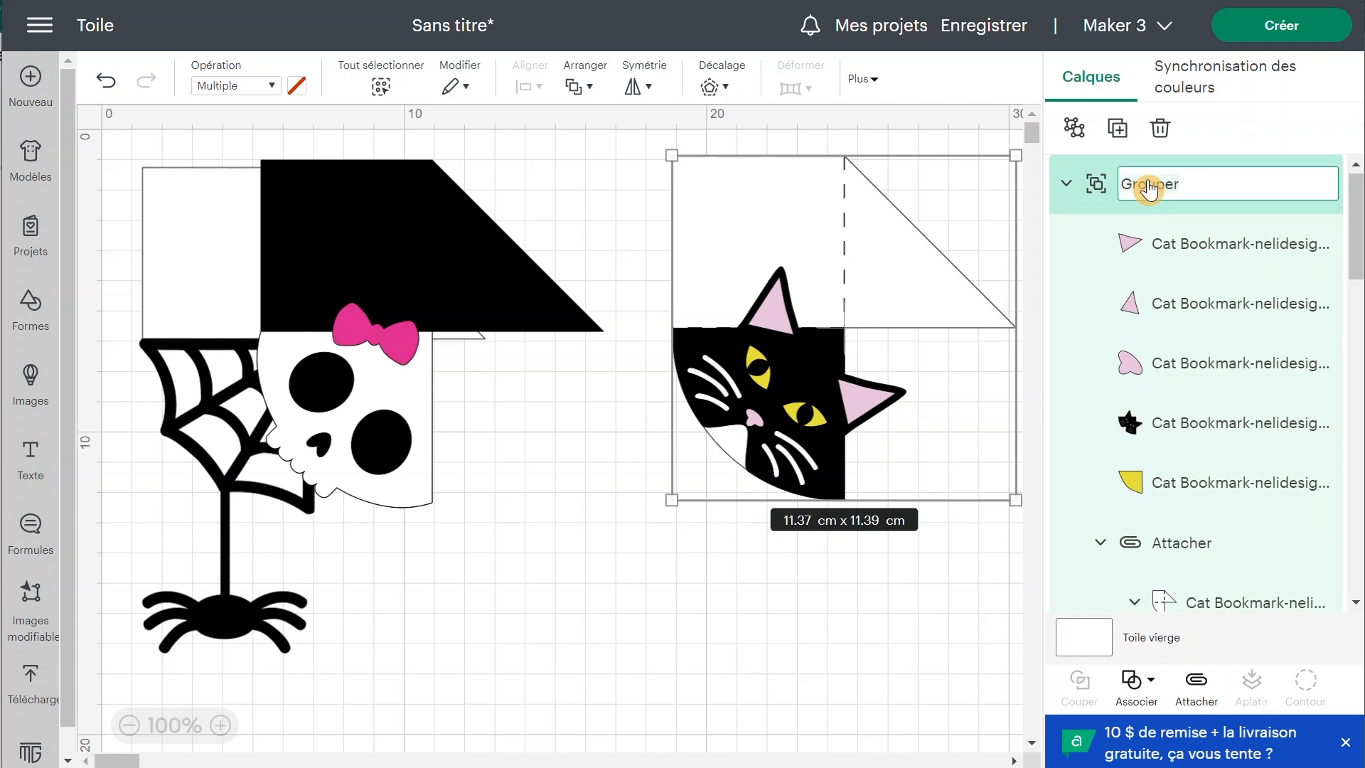
type("Chat")
key("Return")
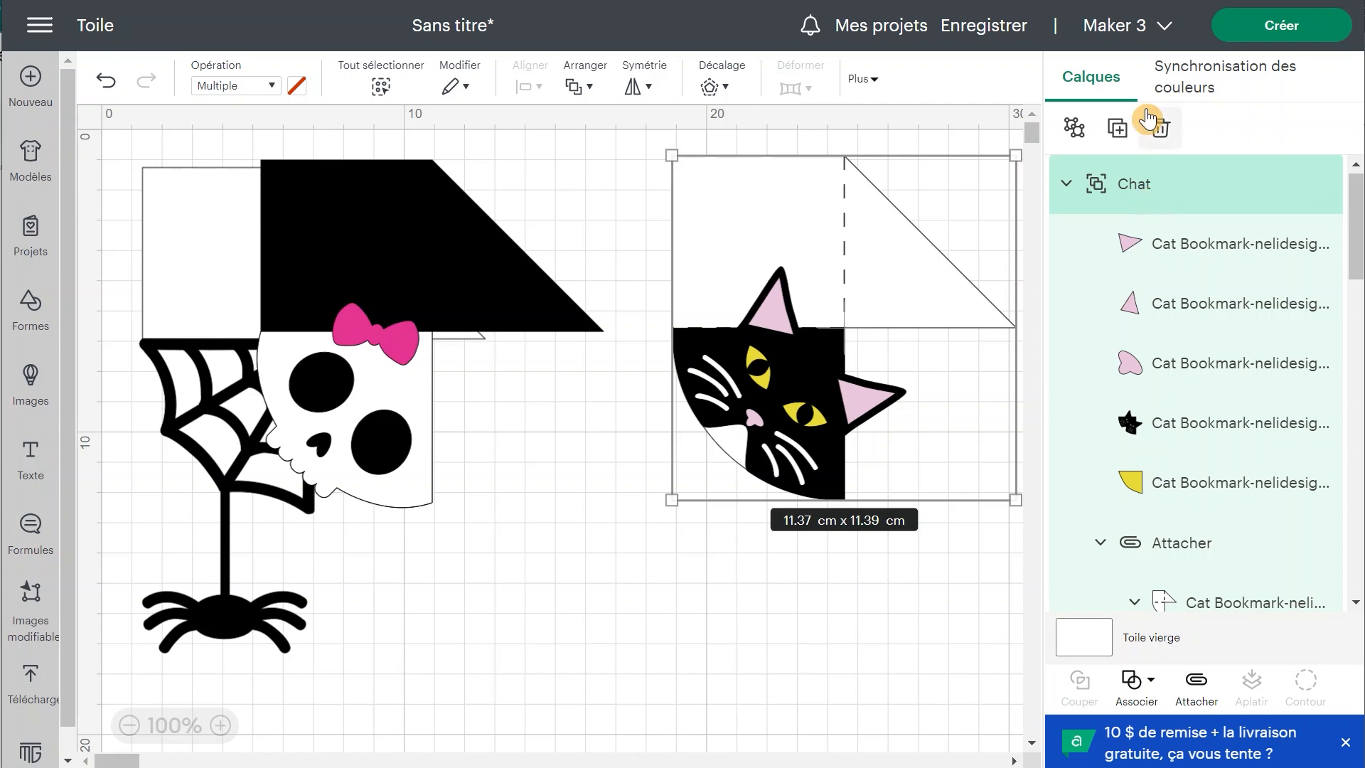
left_click(1065, 188)
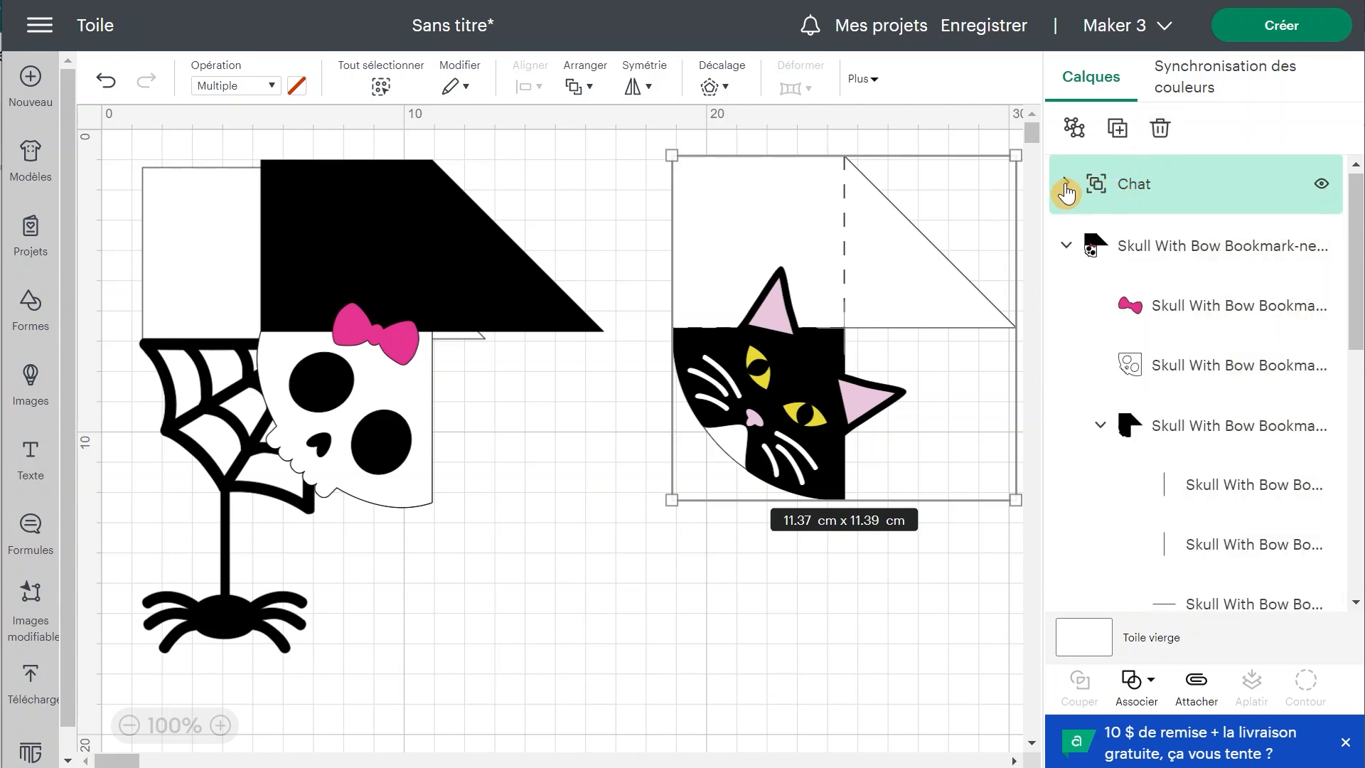
- Reposition the cat and skull bookmarks farther right on the canvas so the three designs do not overlap
left_click_drag(730, 260, 952, 254)
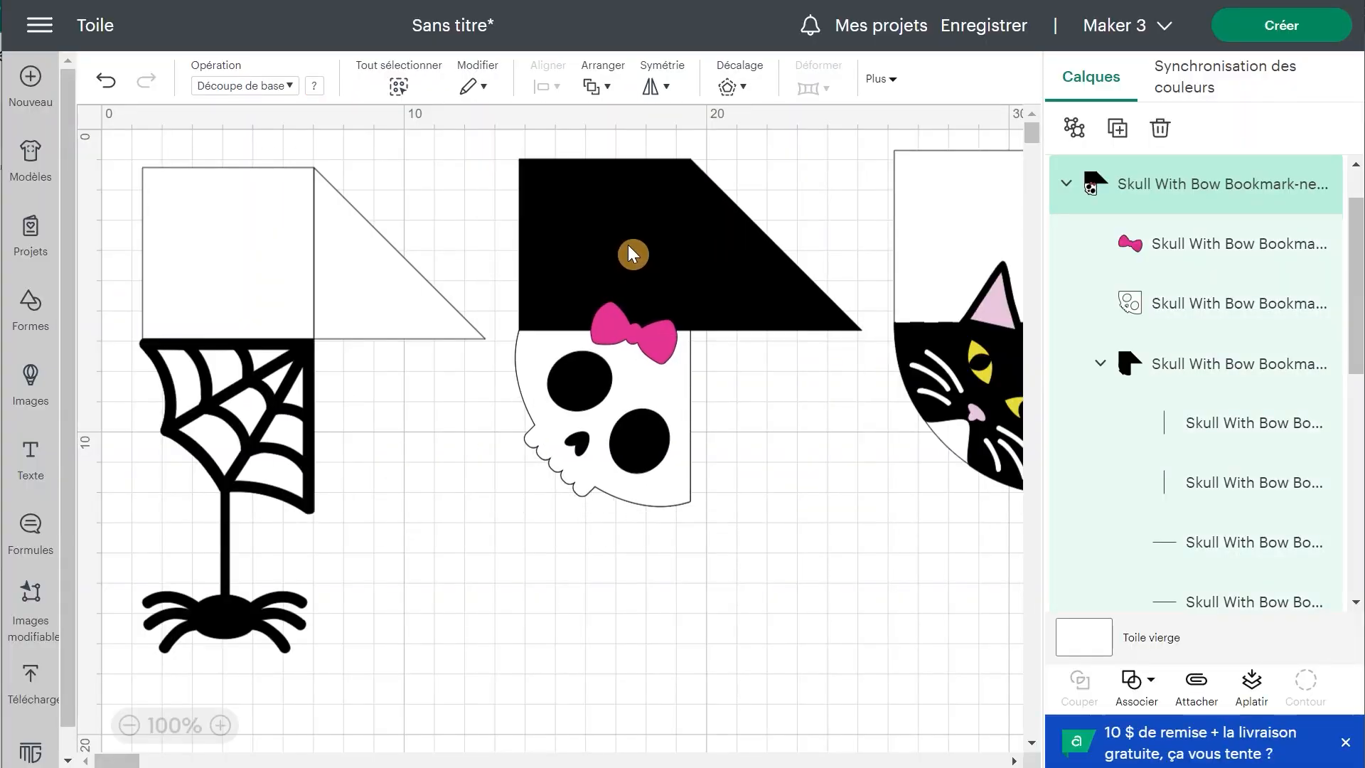
left_click(630, 253)
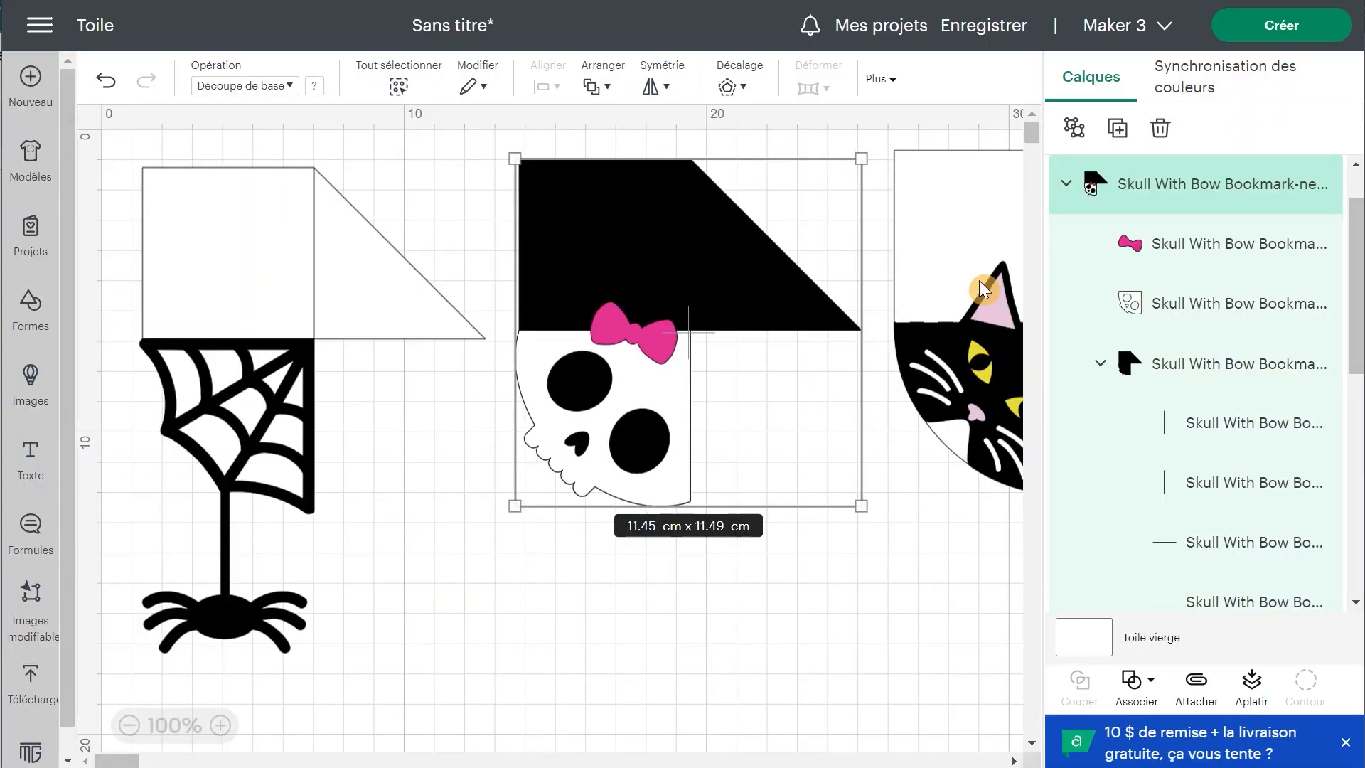
- Ungroup the skull bookmark and set its four fold lines to the Rainer operation
left_click(1075, 128)
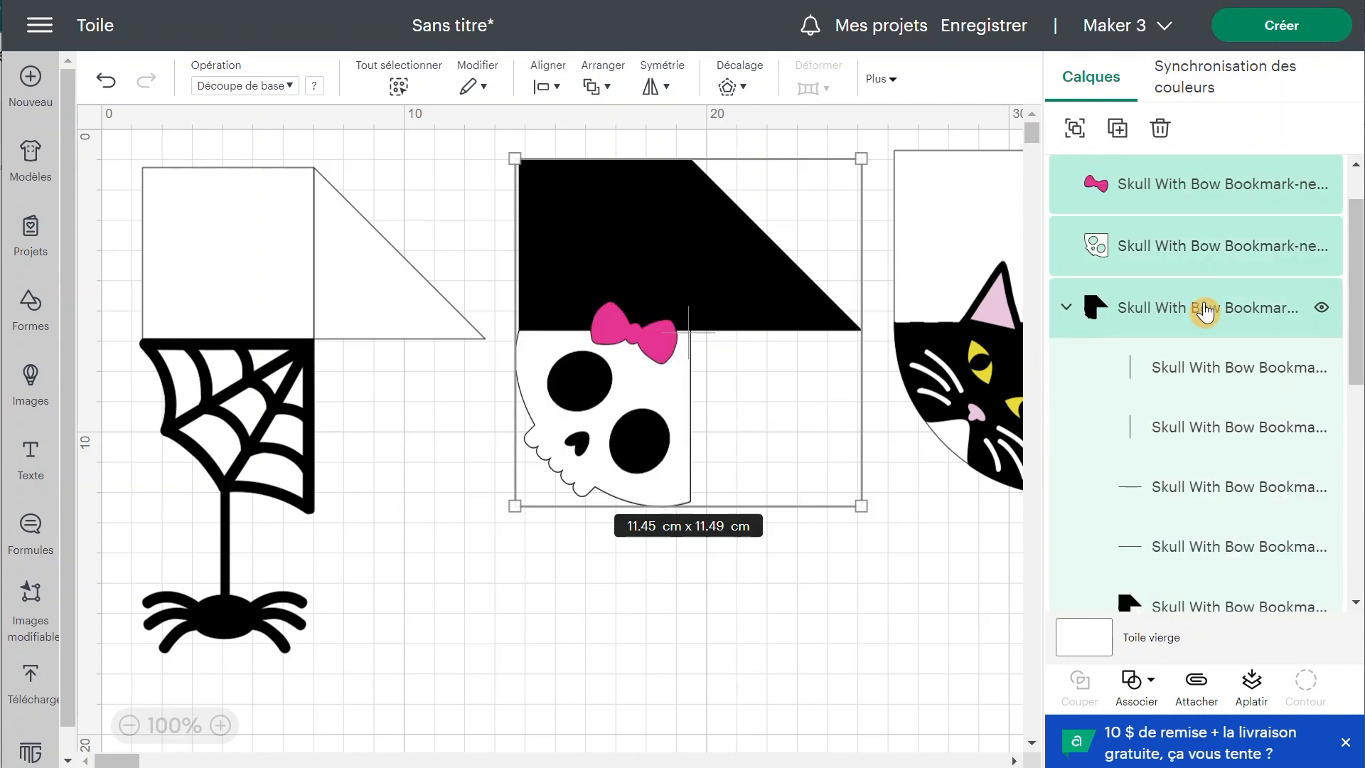
left_click(1186, 311)
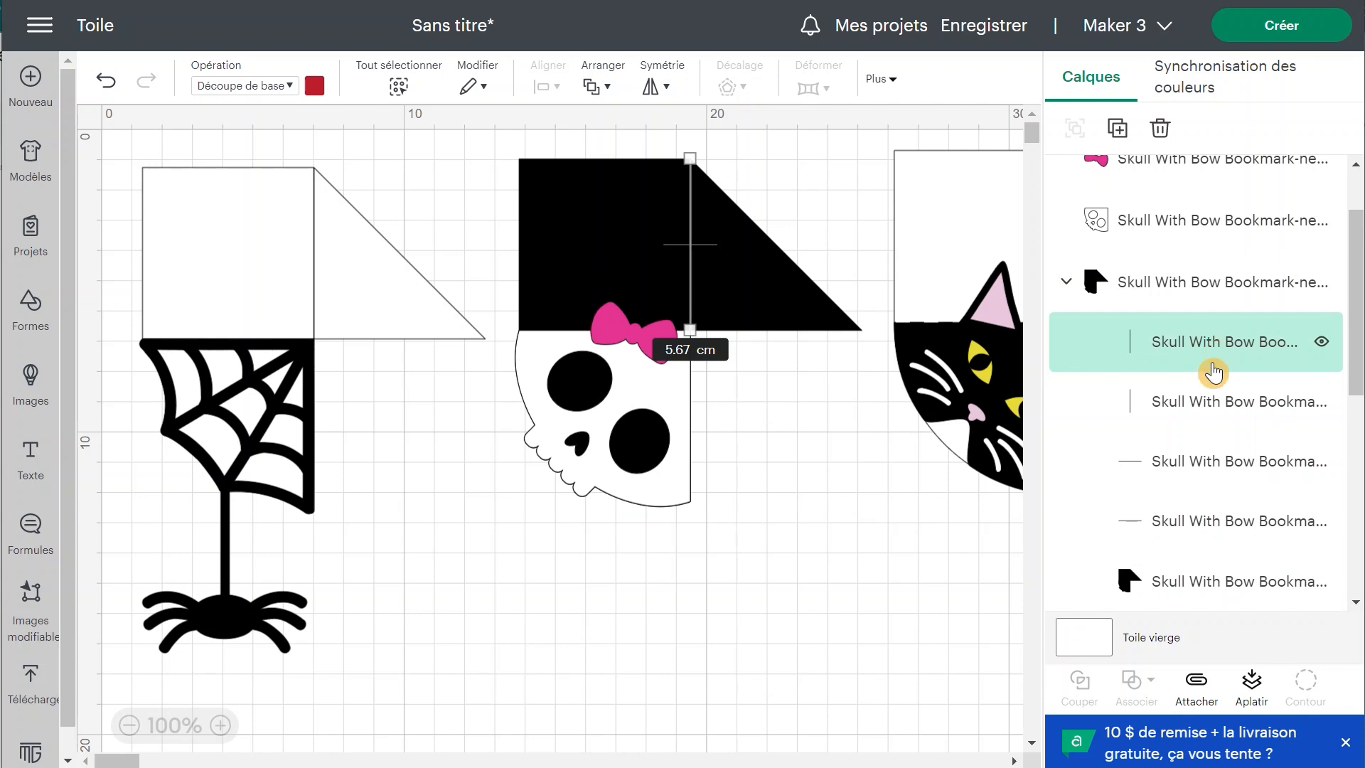
left_click(1210, 400, "shift")
left_click(1206, 460, "shift")
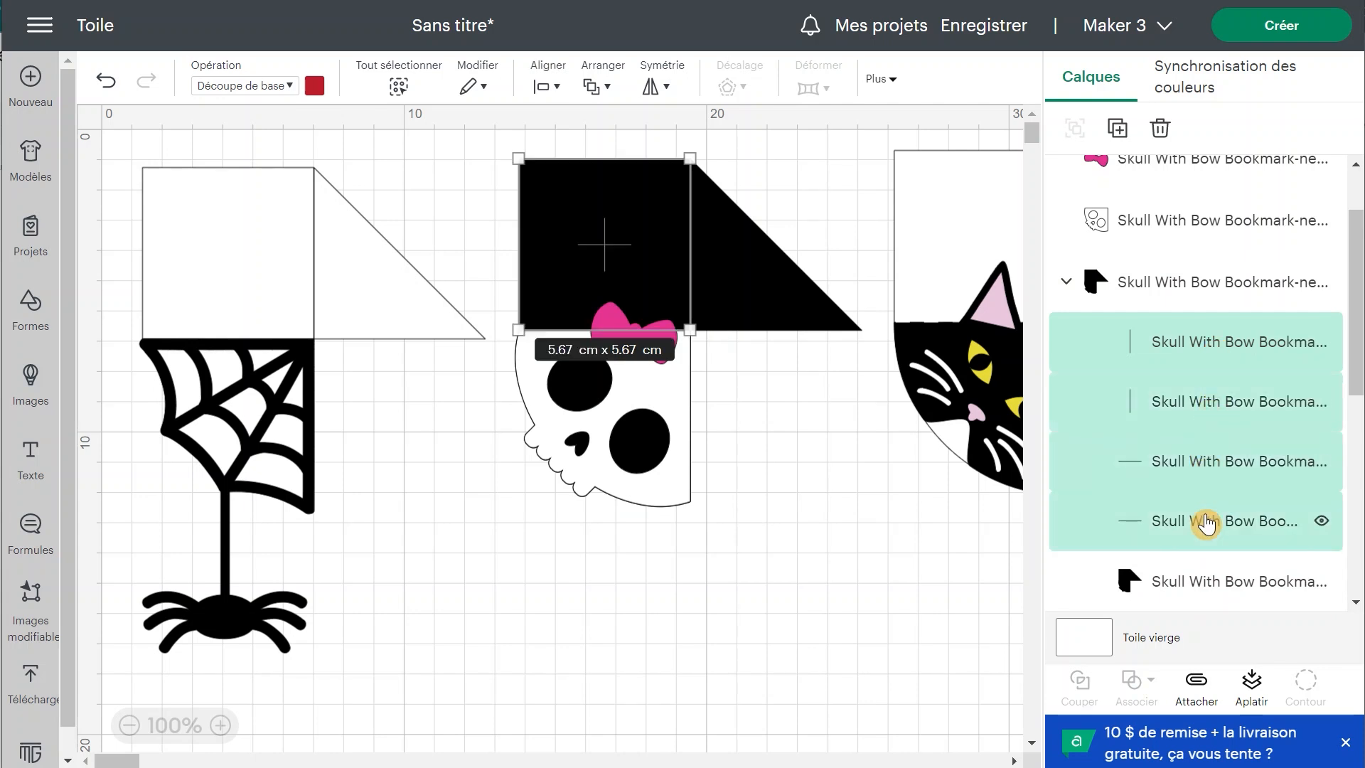
left_click(292, 91)
left_click(298, 421)
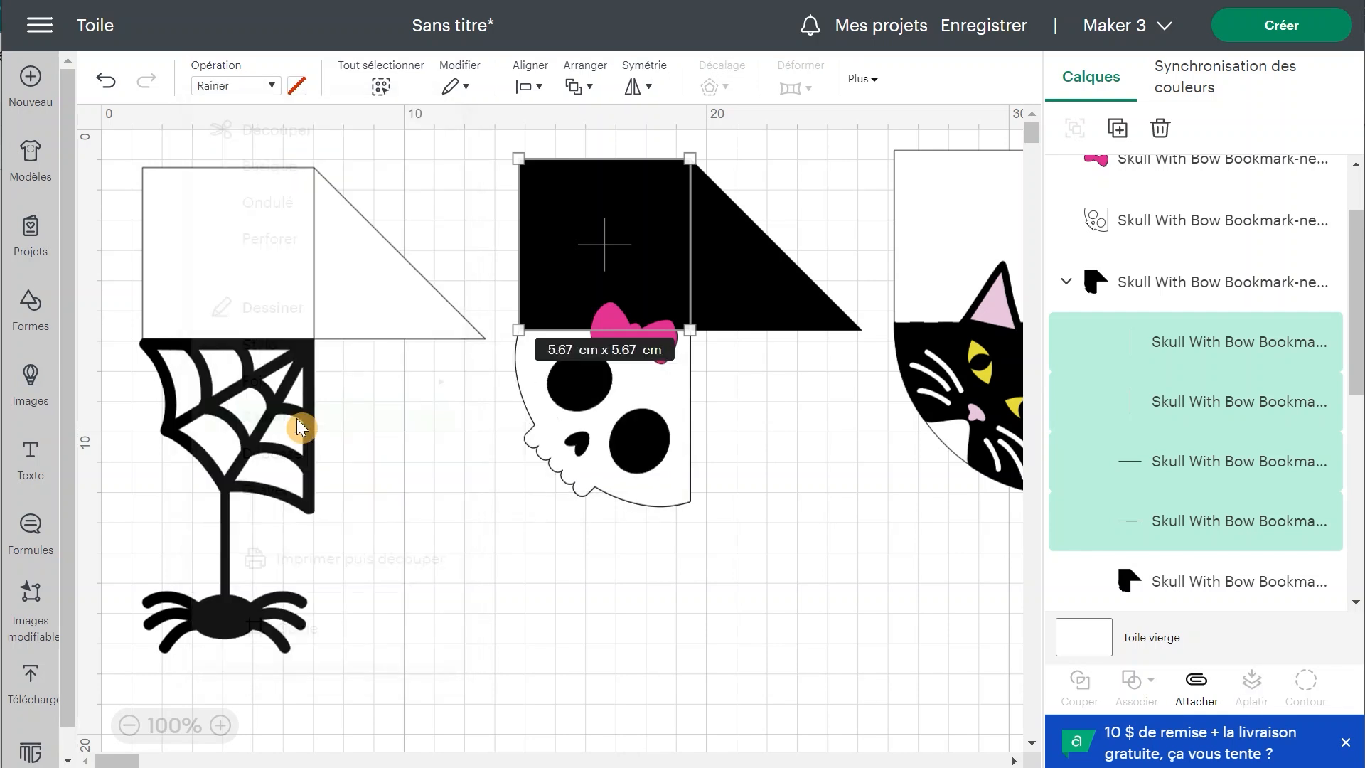
- Attach the fold lines to the skull bookmark's base and send the attached base behind all the other pieces
left_click(1202, 299)
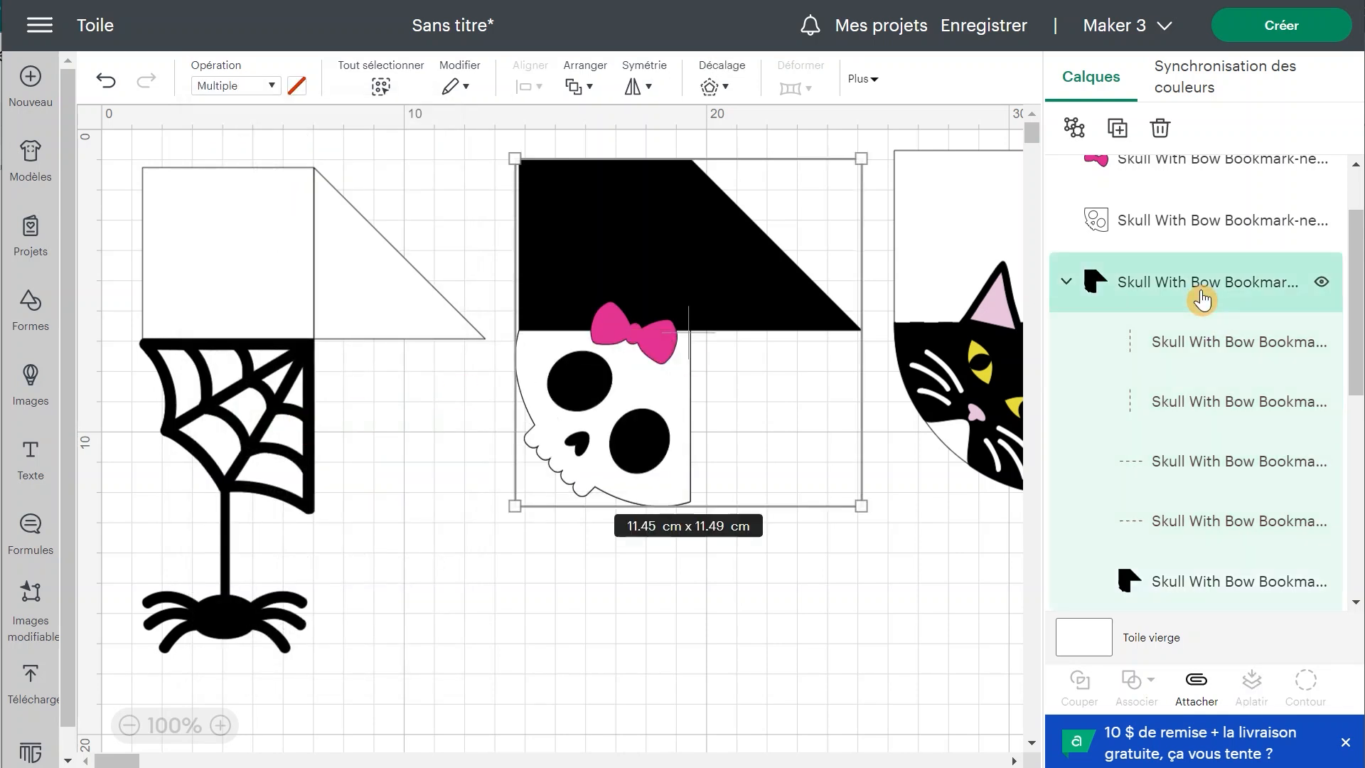
left_click(1206, 684)
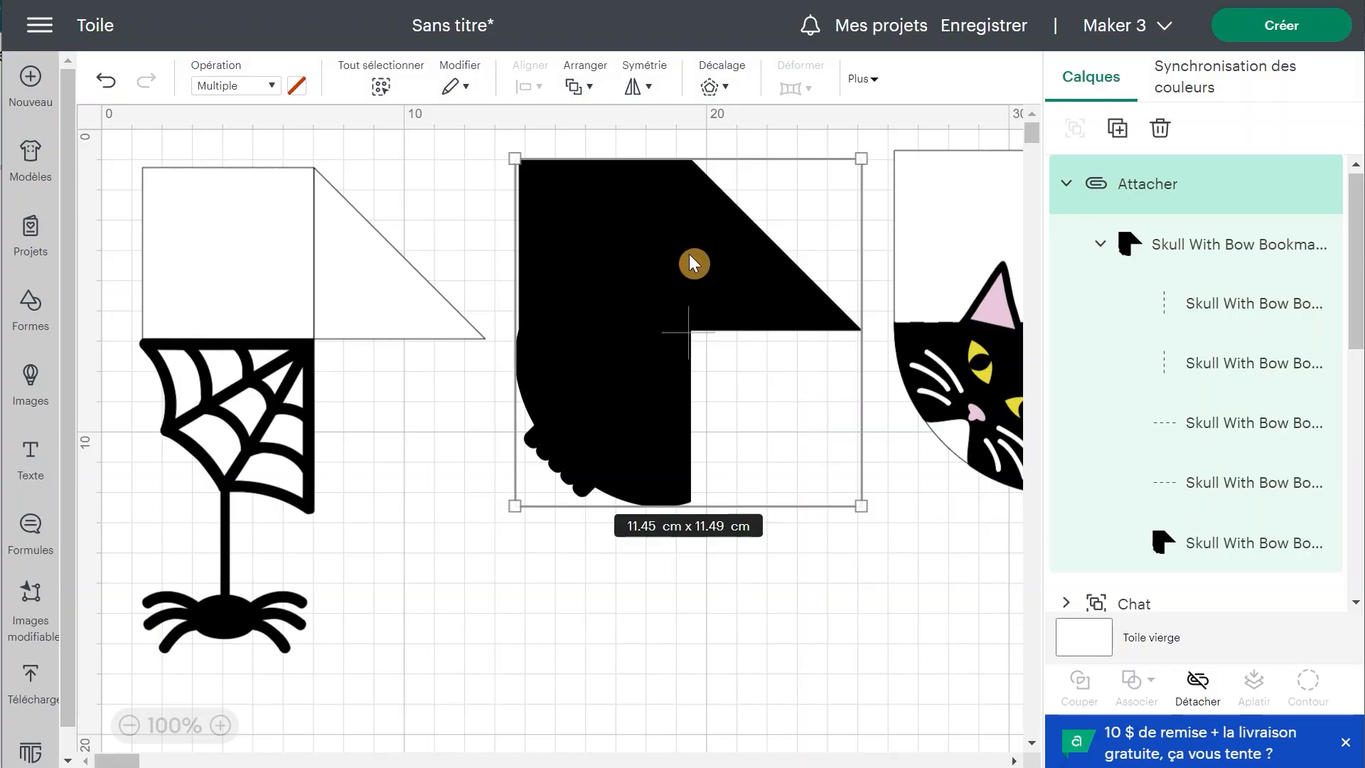
right_click(689, 254)
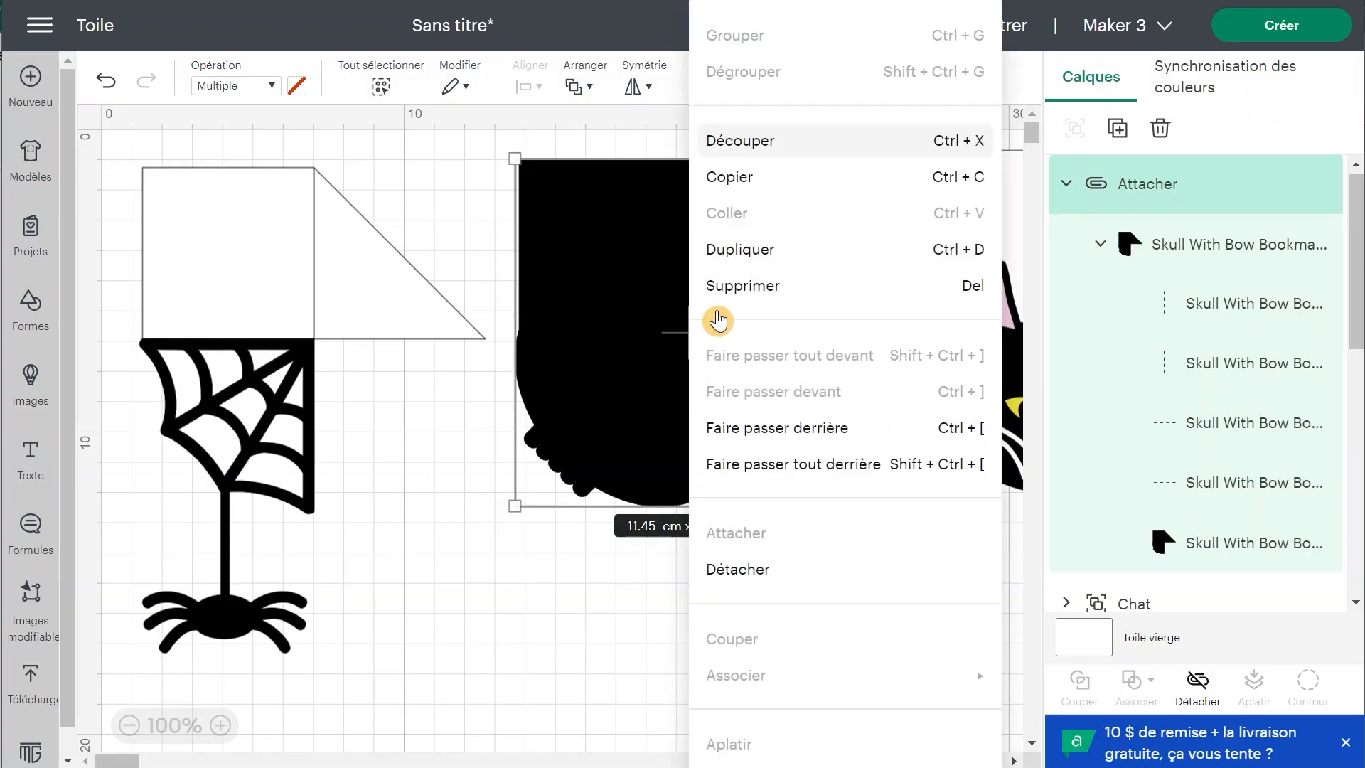
left_click(746, 478)
left_click(846, 626)
left_click_drag(840, 654, 472, 146)
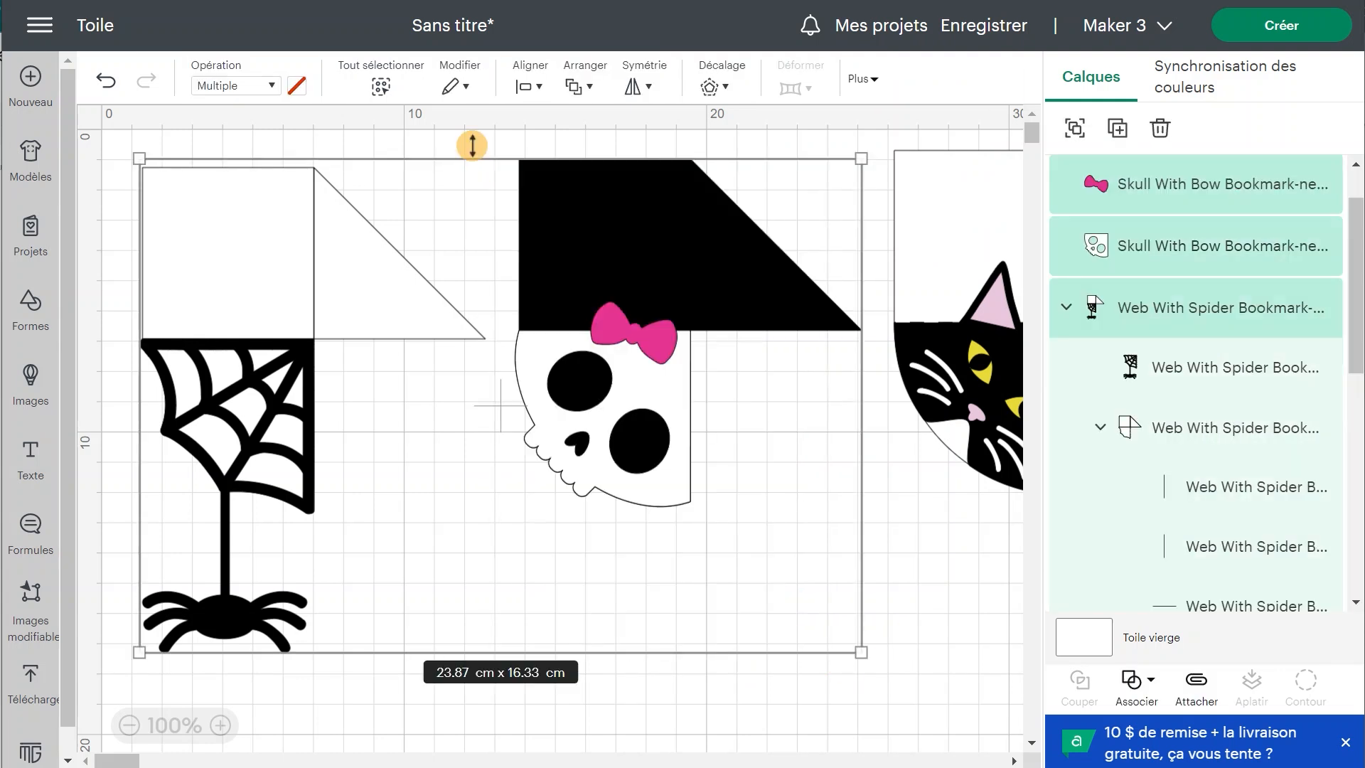
left_click(1075, 135)
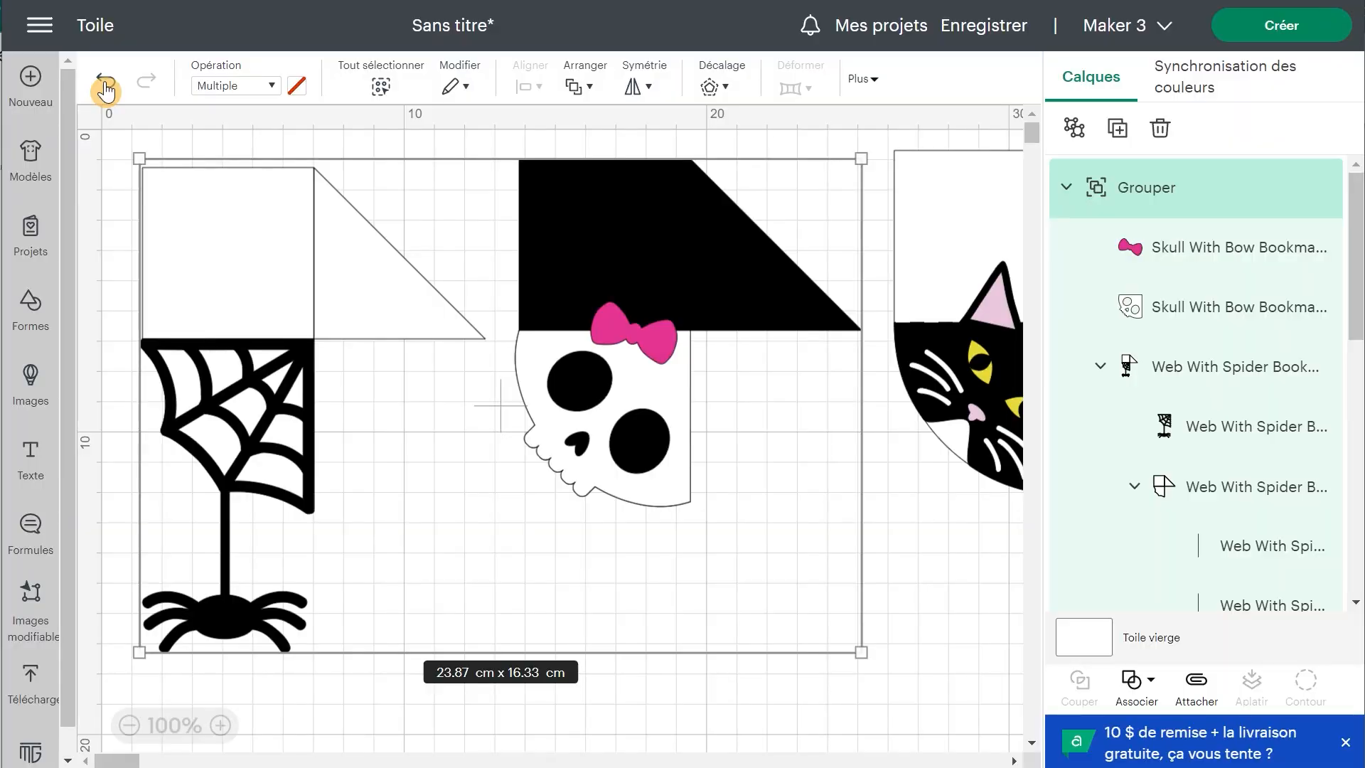
left_click(105, 91)
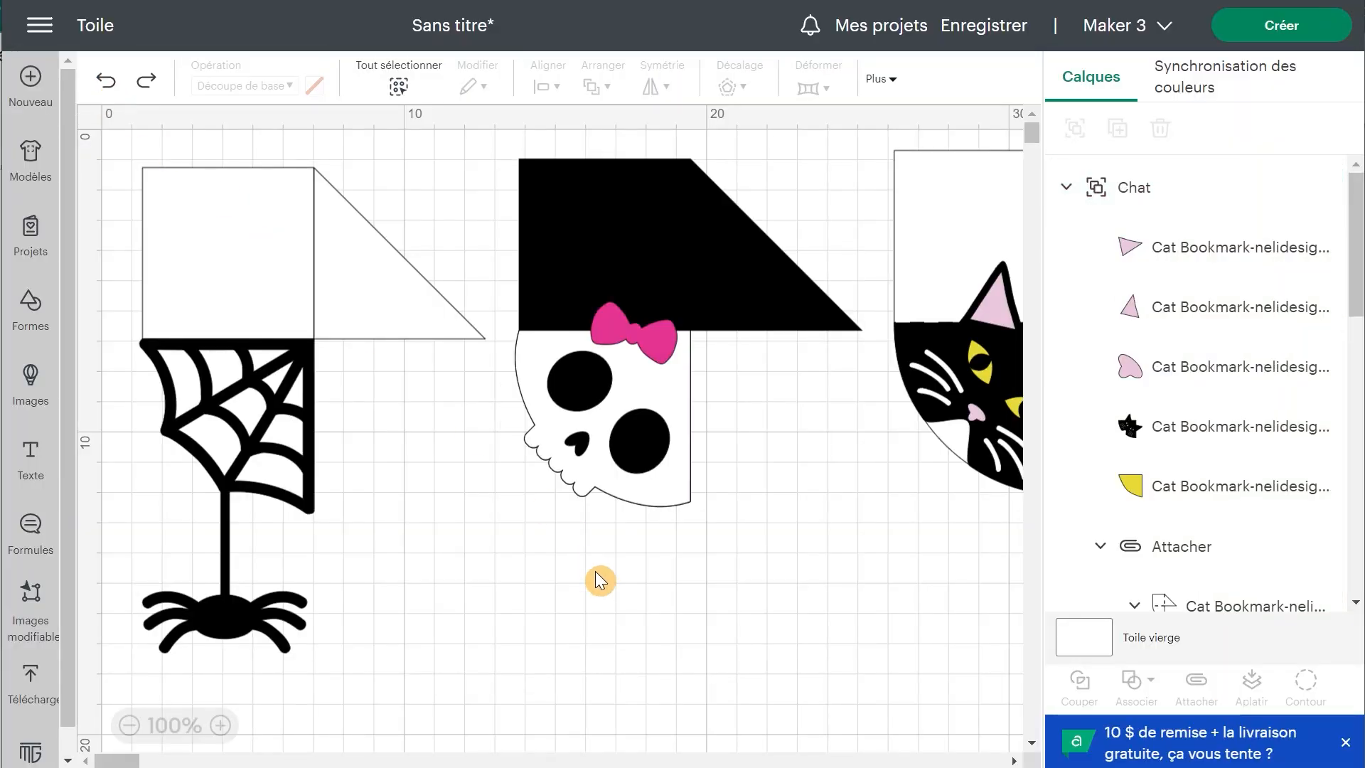
- Group the skull bookmark's bow, face and attached base, leaving out the spider web bookmark
left_click_drag(794, 623, 518, 149)
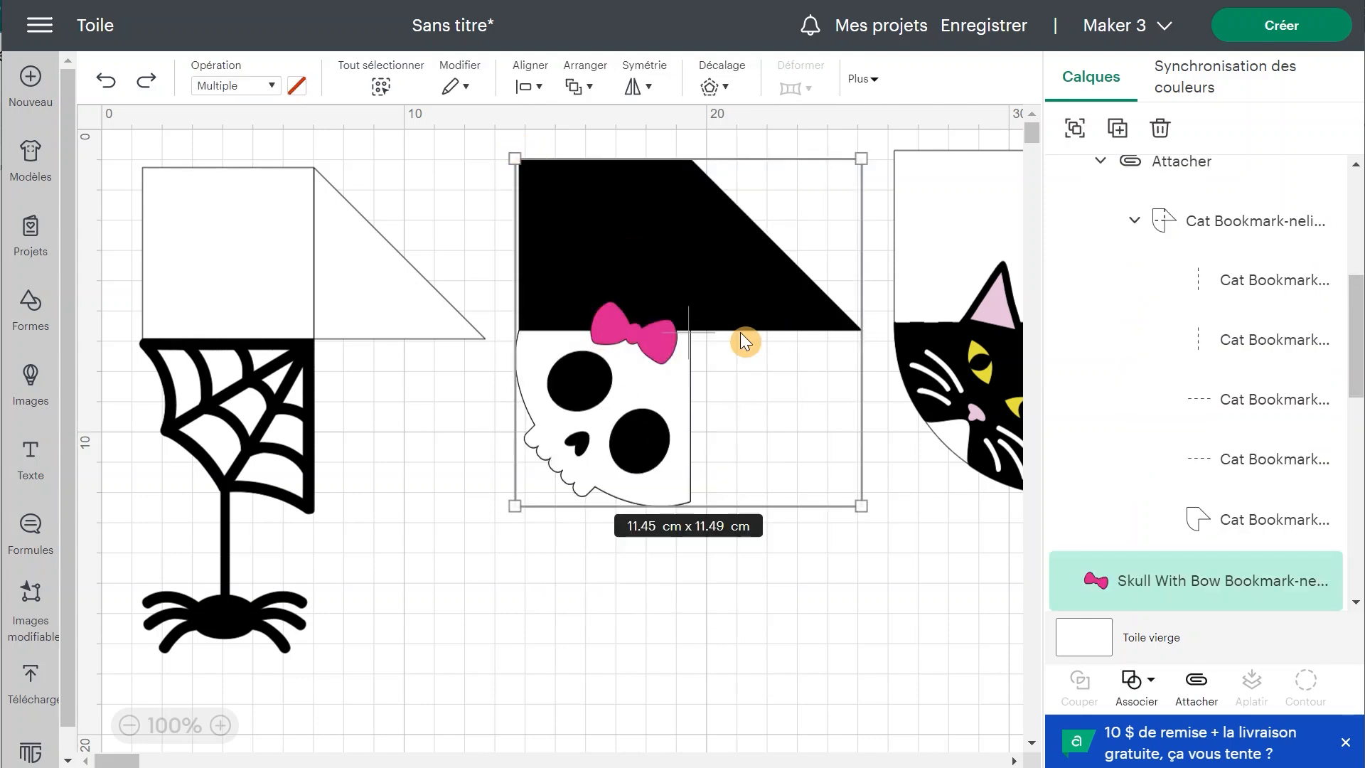
scroll(1183, 356, "down", 8)
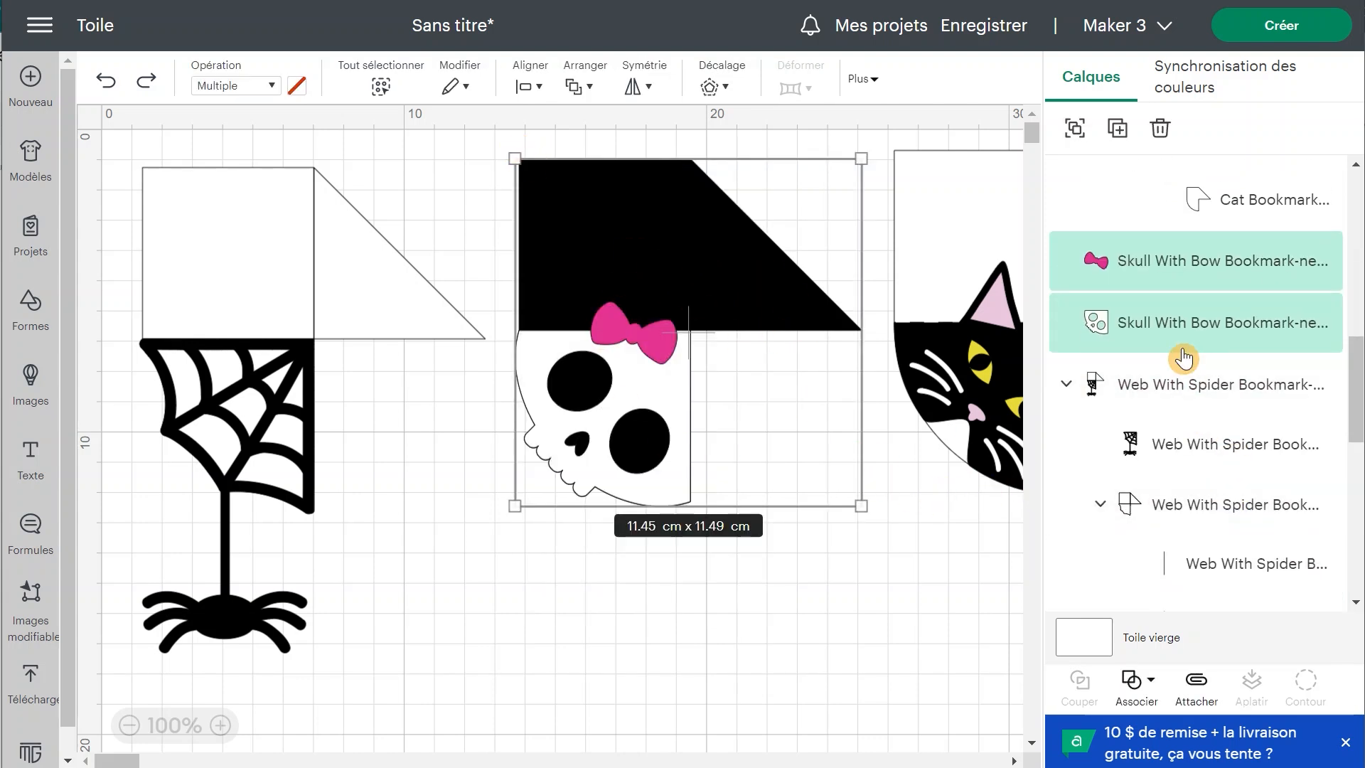
scroll(1183, 356, "down", 5)
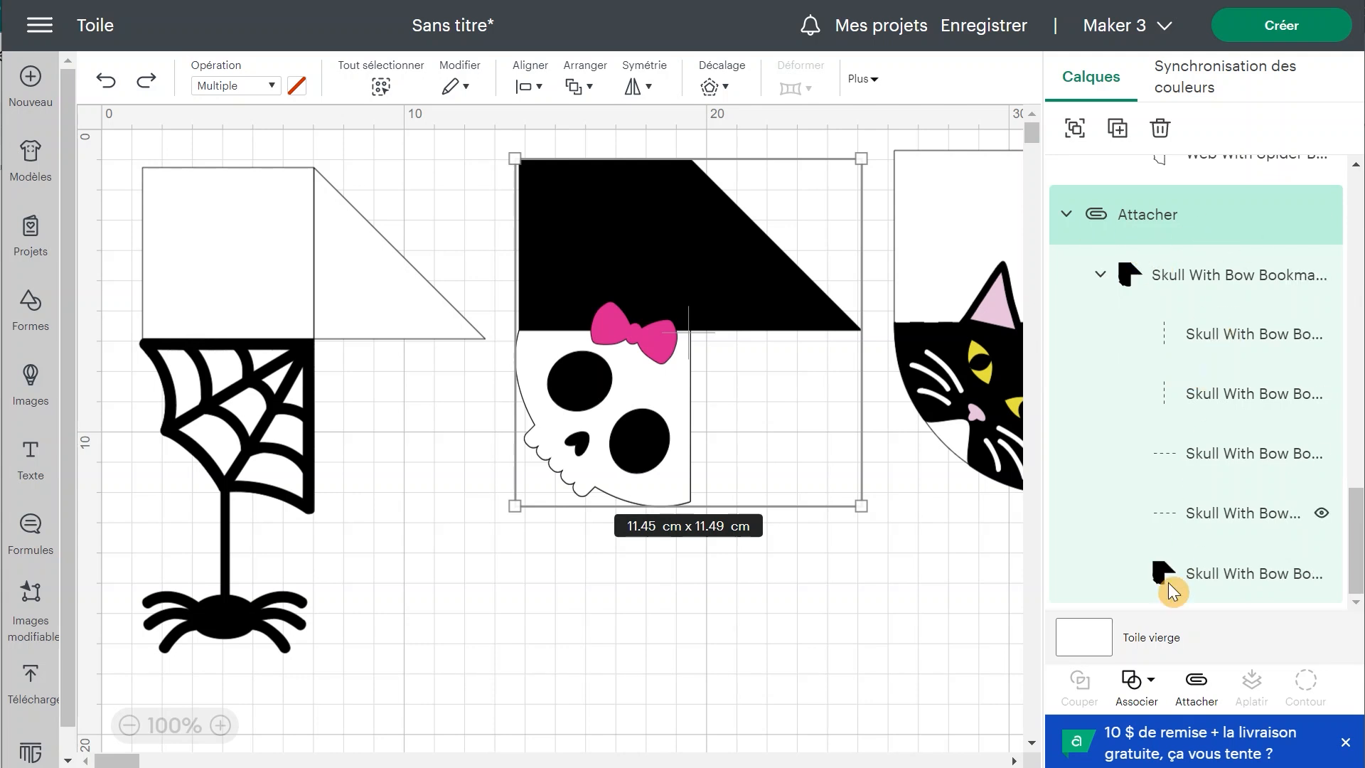
left_click(1076, 129)
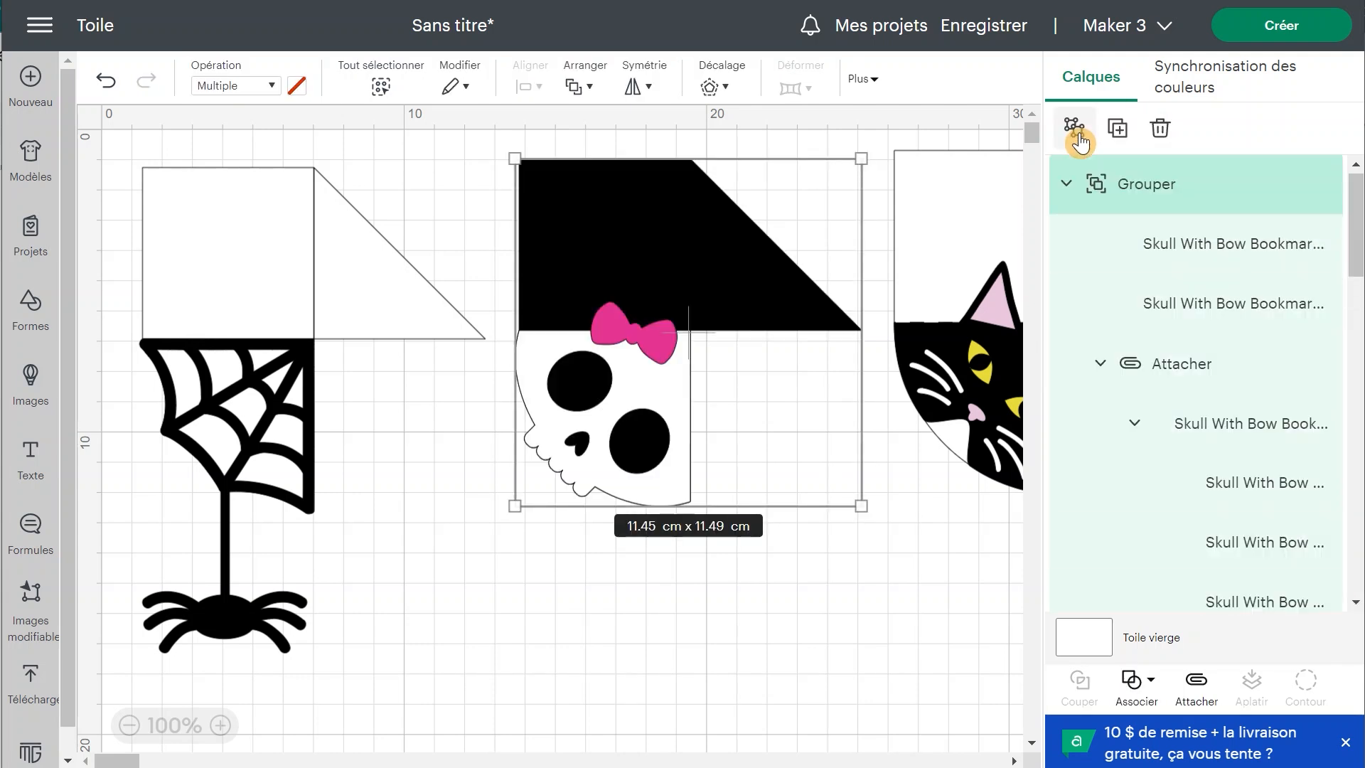
- Rename the skull bookmark's group as Skelette and collapse the layers of both the Skelette and Chat groups
double_click(1141, 185)
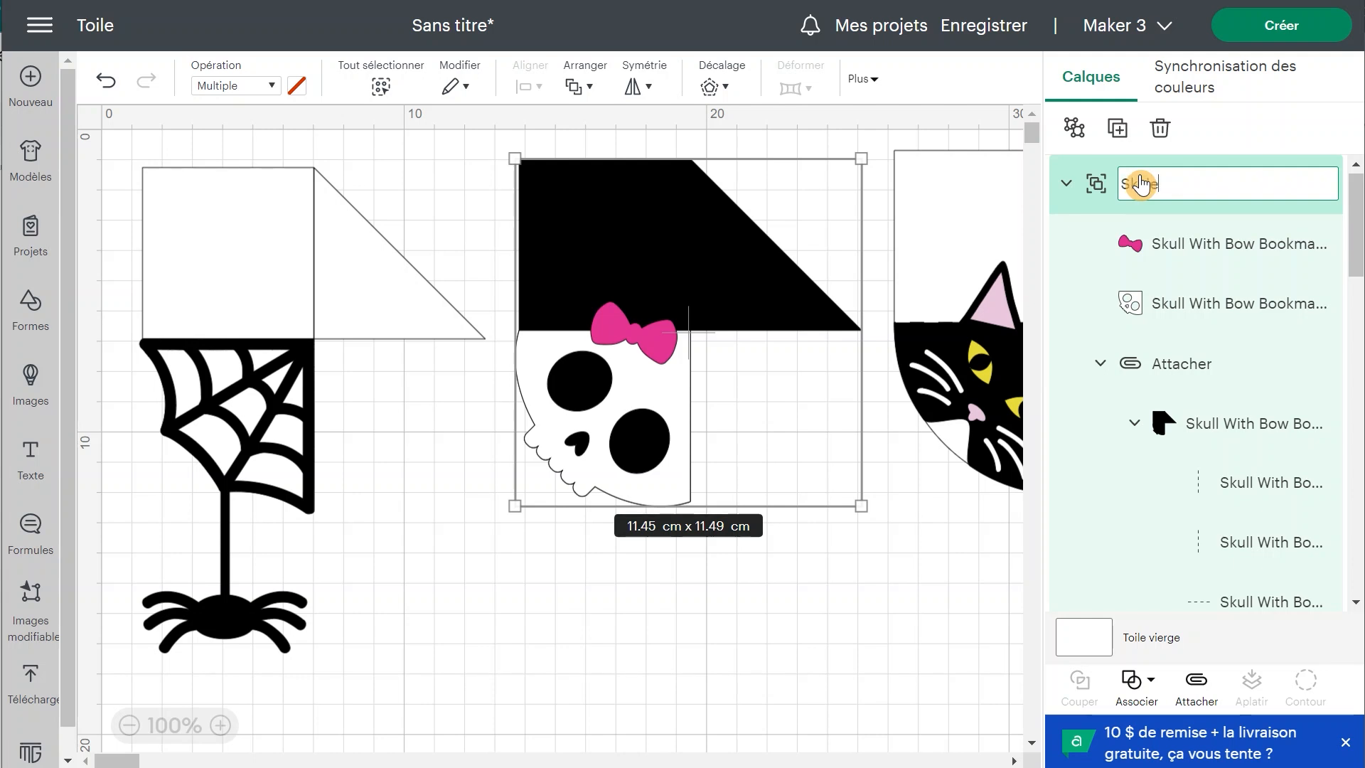
type("Skelette")
key("Return")
left_click(1065, 187)
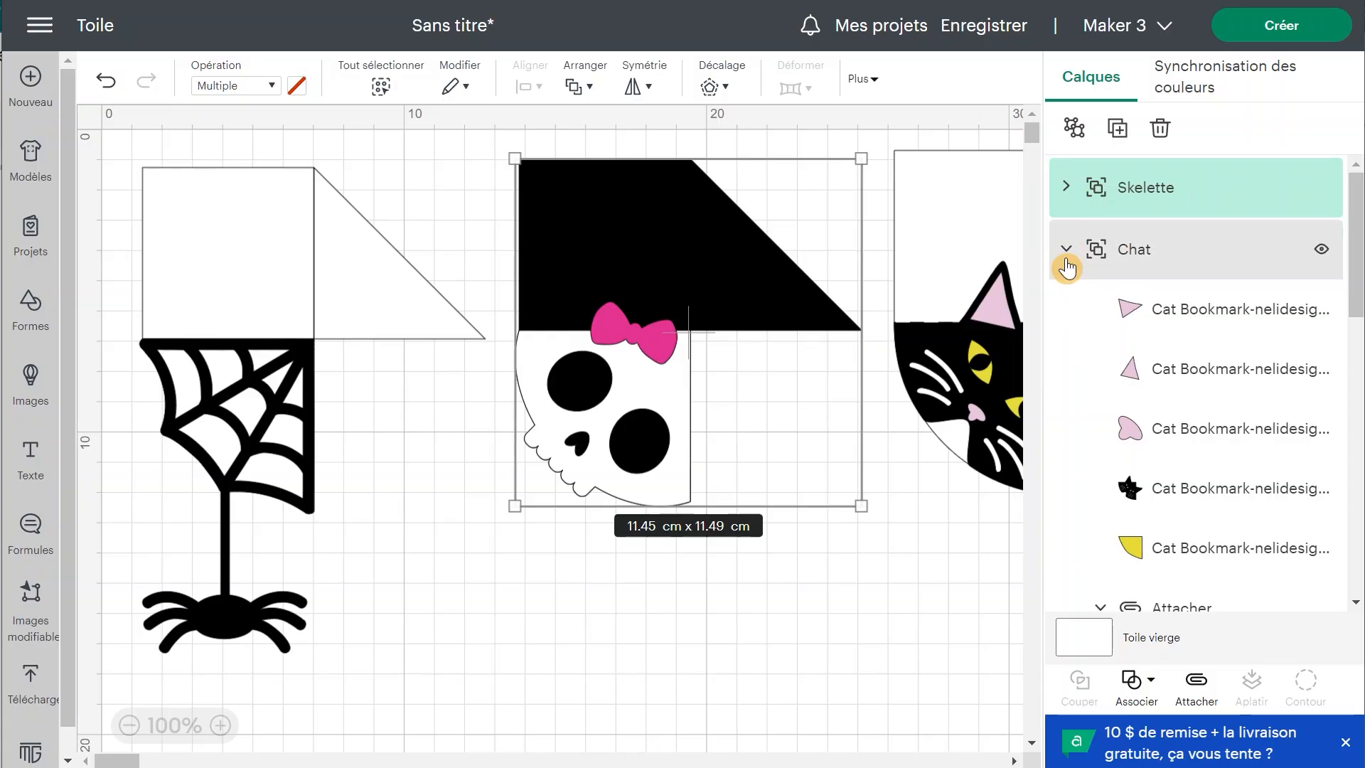
left_click(1065, 249)
- Ungroup the spider web bookmark and set its four fold lines to the Rainer operation
left_click(1184, 316)
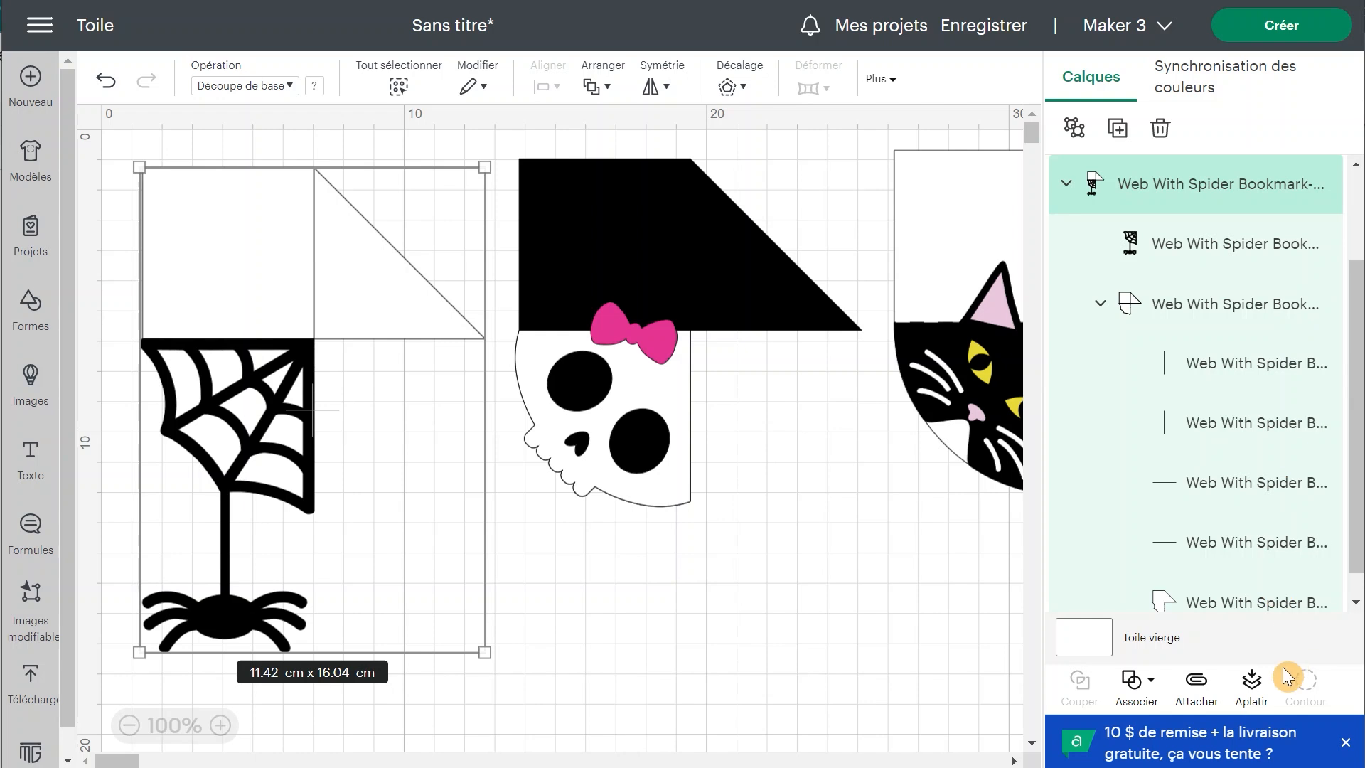
left_click(1074, 128)
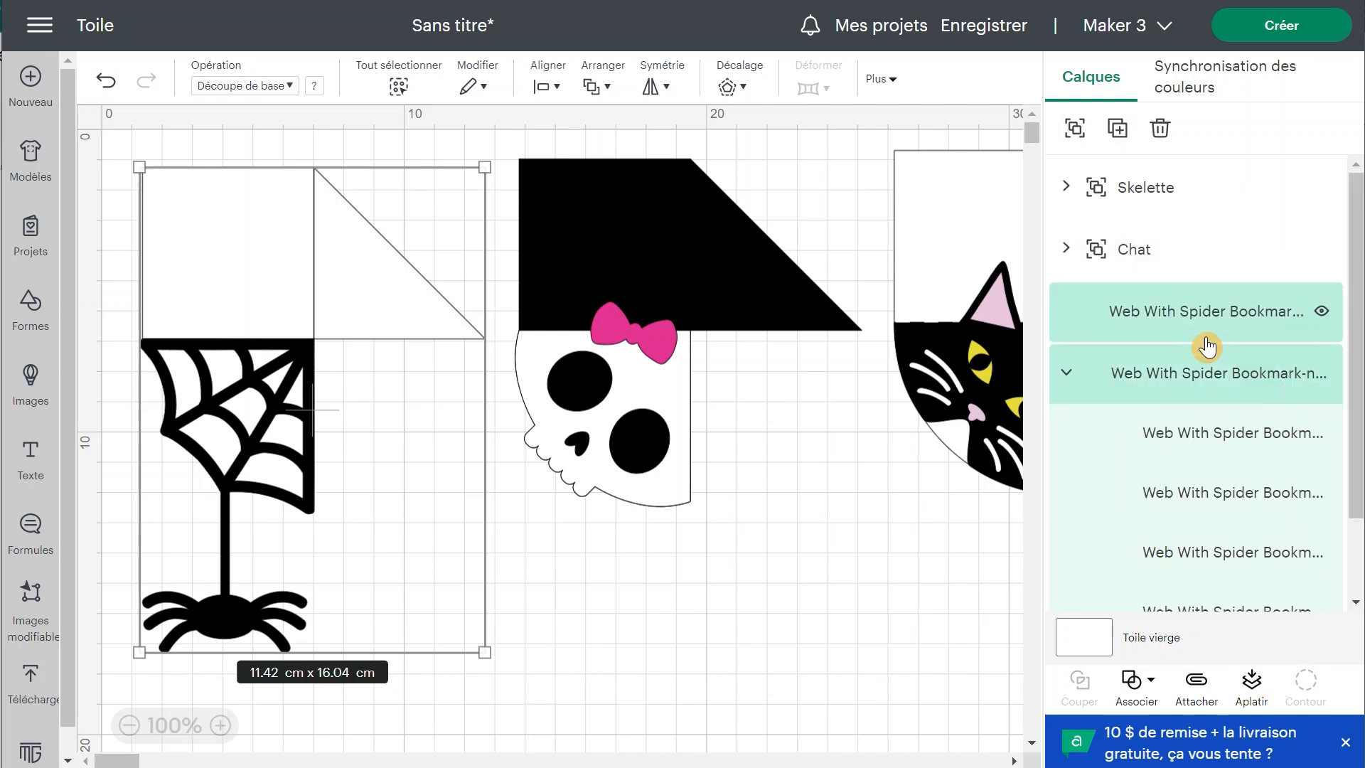
left_click(1198, 453)
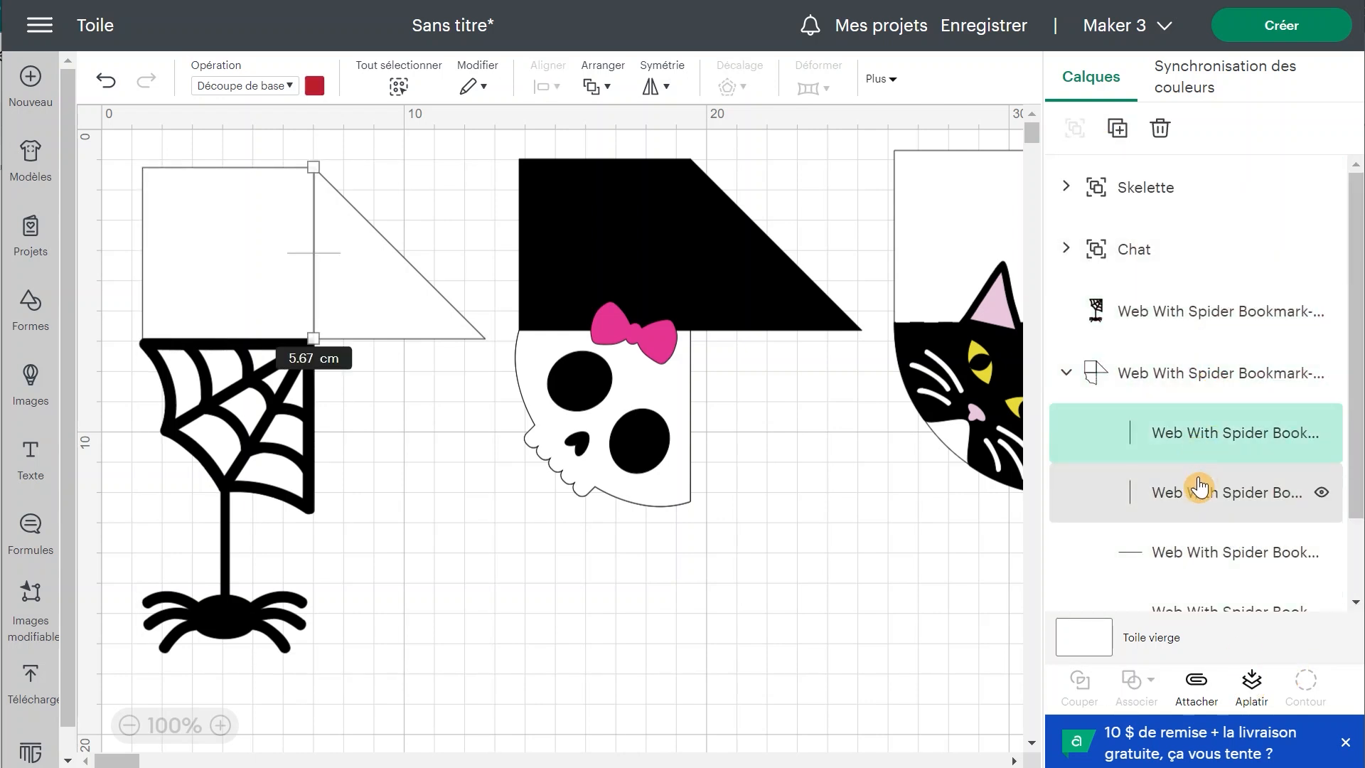
left_click(1198, 488, "shift")
left_click(1194, 551, "shift")
left_click(1194, 598, "shift")
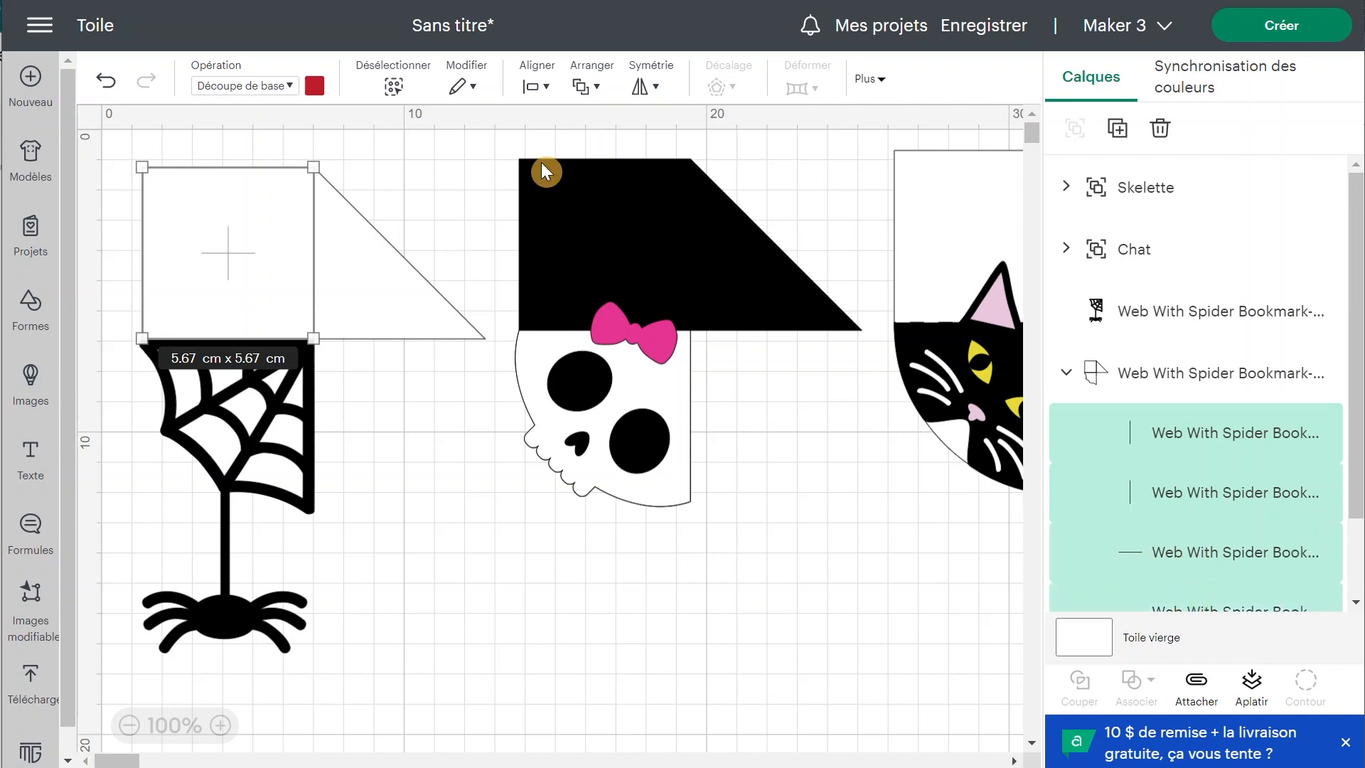
left_click(287, 100)
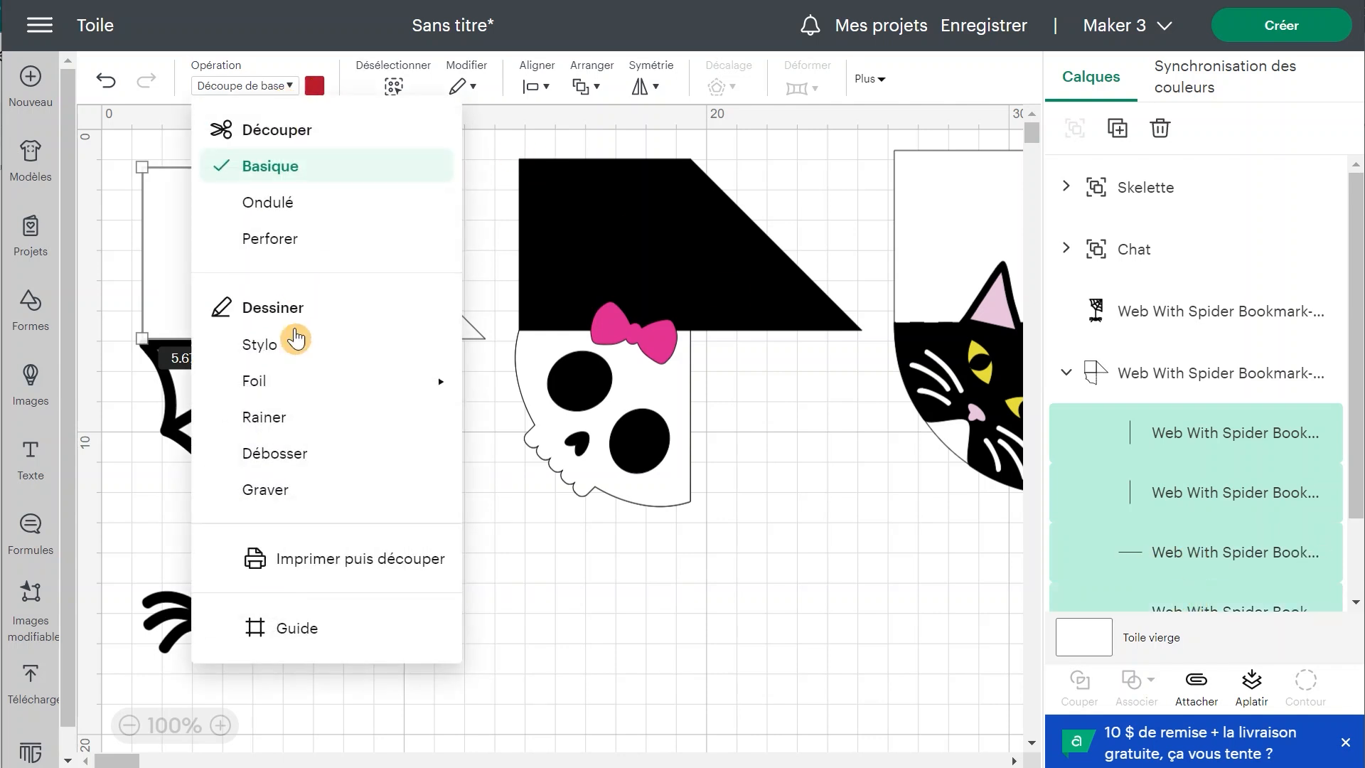
left_click(292, 434)
- Attach the fold lines to the spider web bookmark's base and send the attached base behind all the other pieces
left_click(1101, 398)
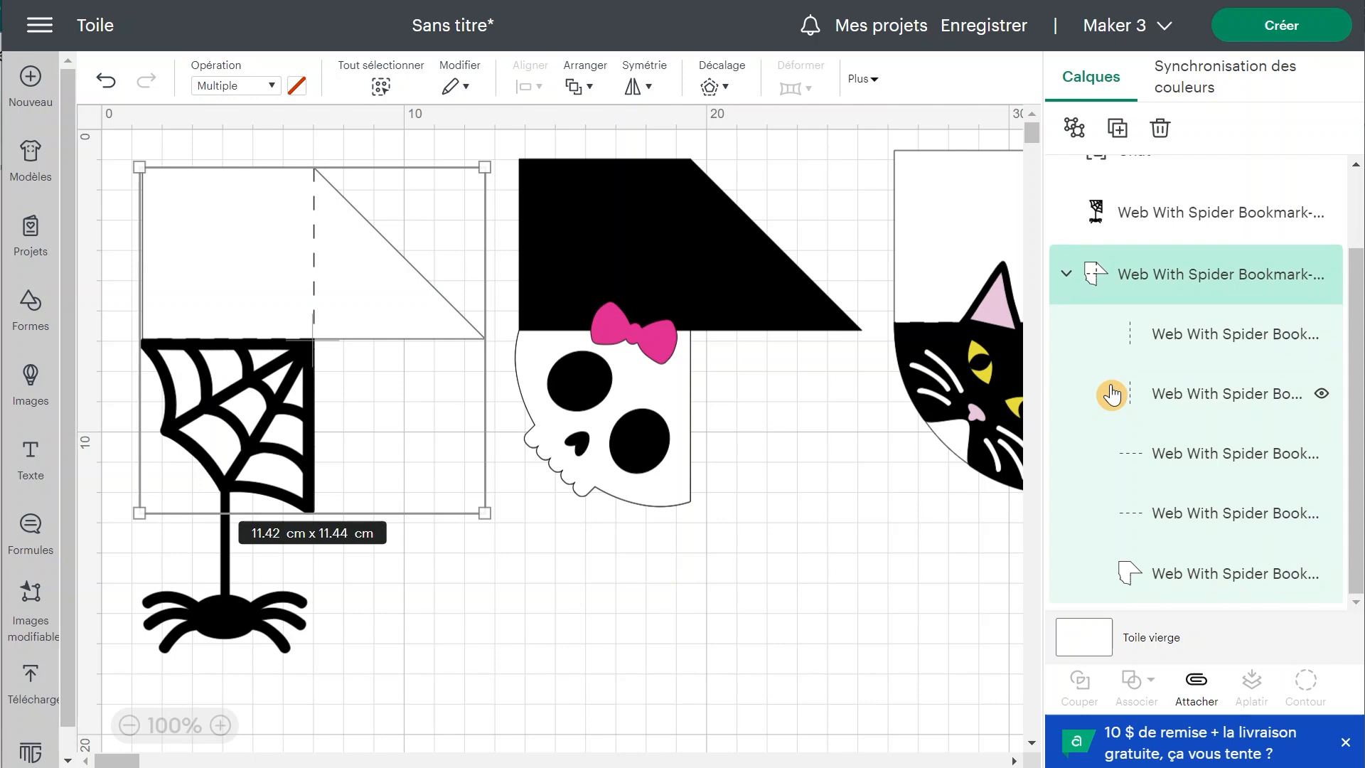
left_click(1194, 704)
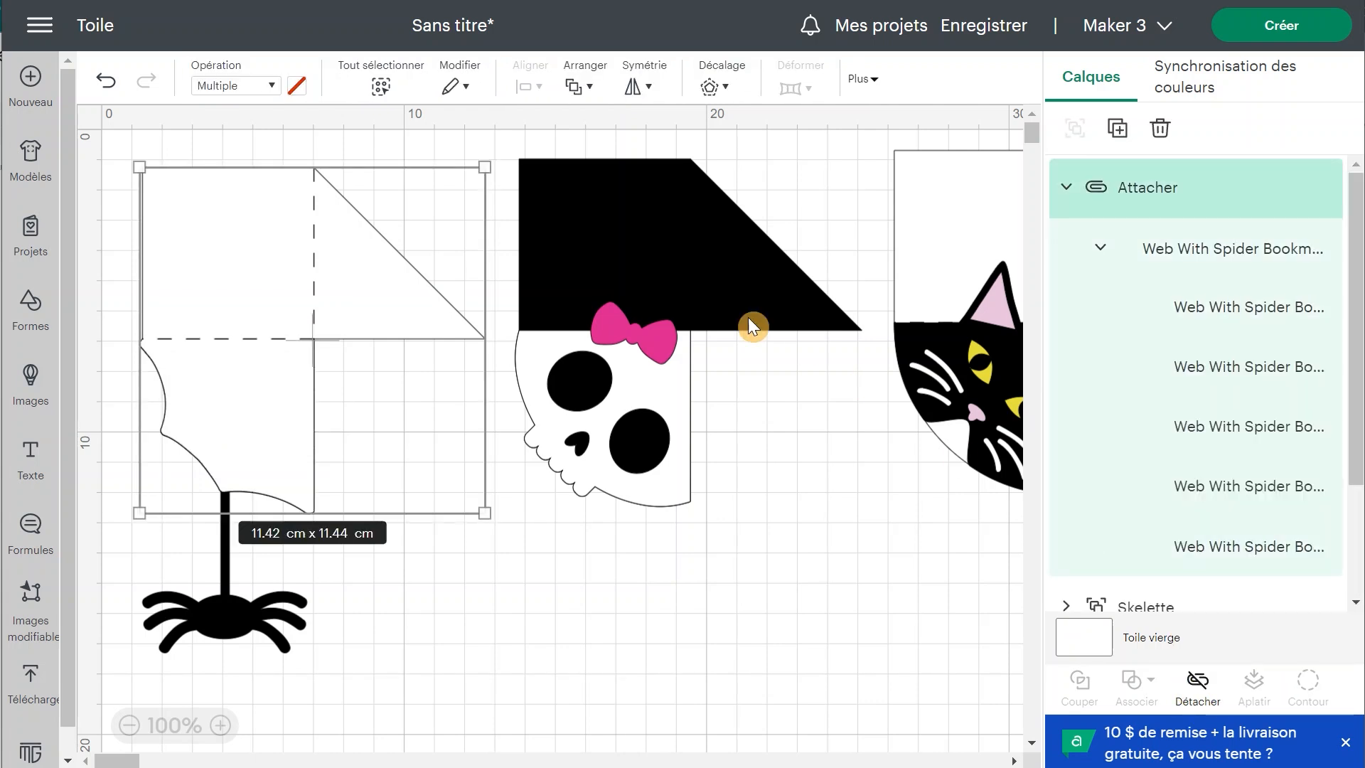
right_click(275, 260)
left_click(336, 465)
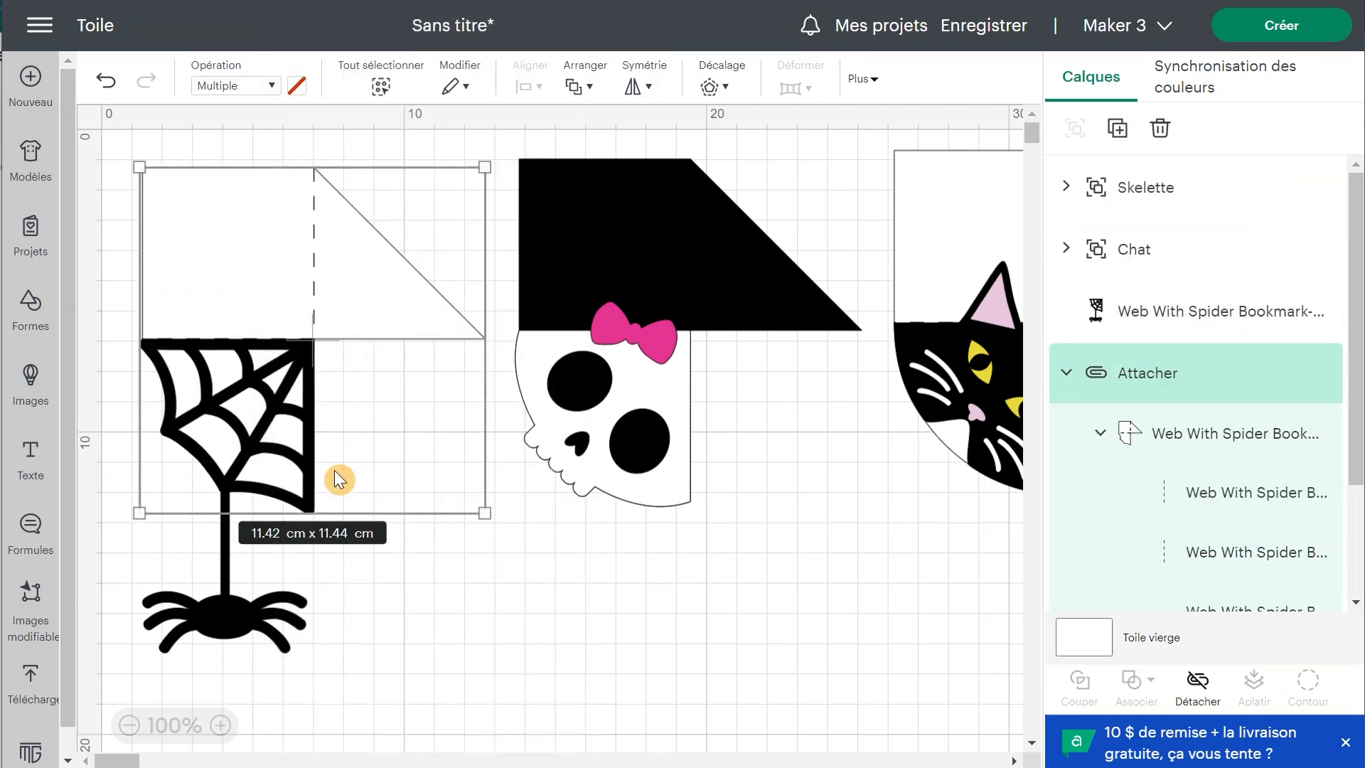
- Group the spider web piece with its attached base
left_click(475, 733)
left_click_drag(475, 732, 122, 152)
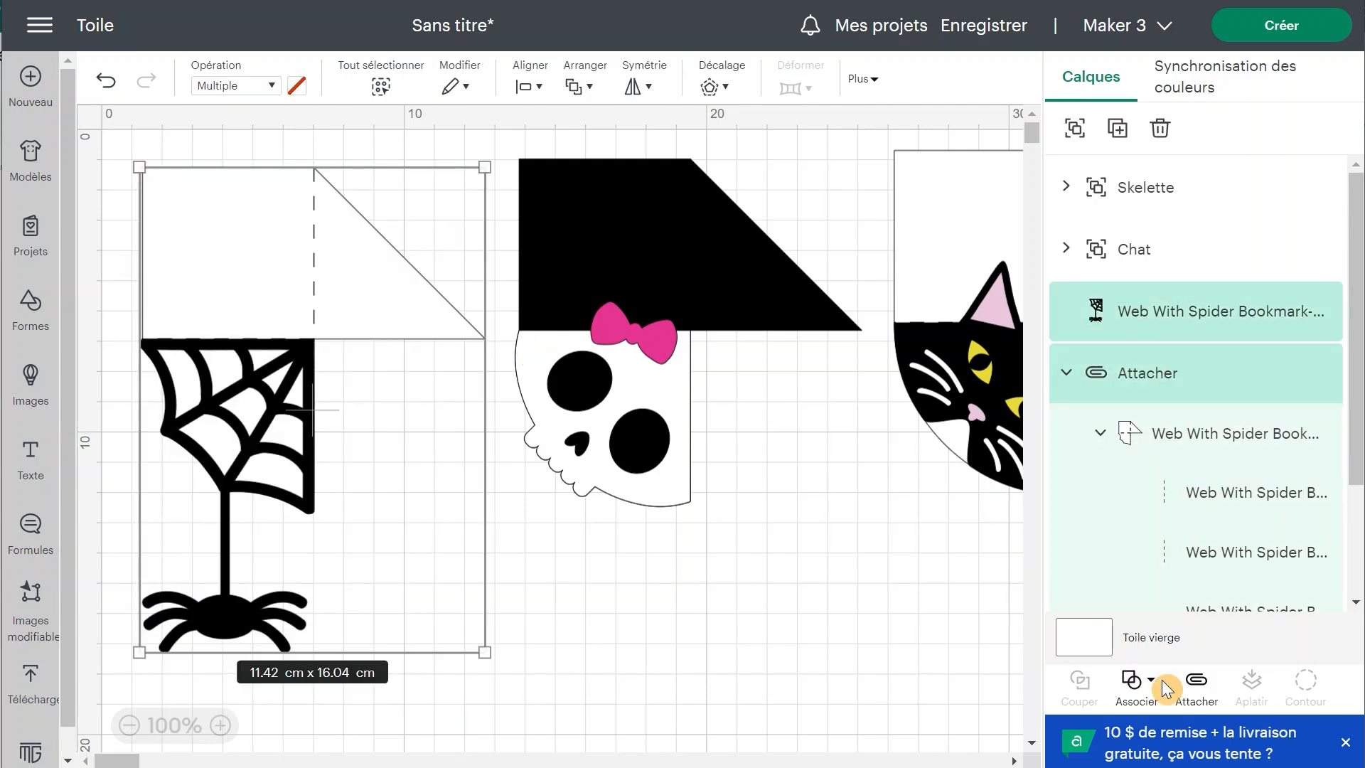
left_click(1074, 128)
- Rename the spider web bookmark's group as araignée and collapse its layers
double_click(1141, 187)
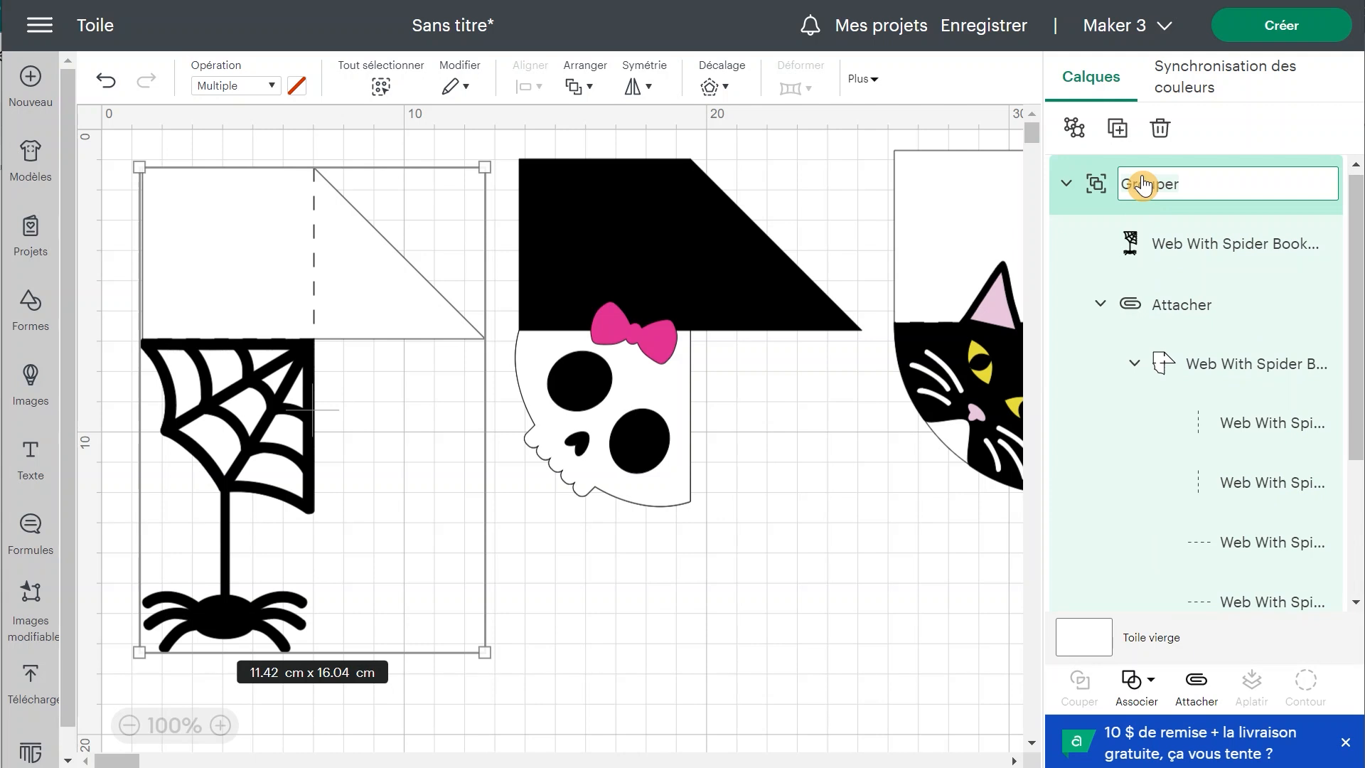
type("araignée")
key("Return")
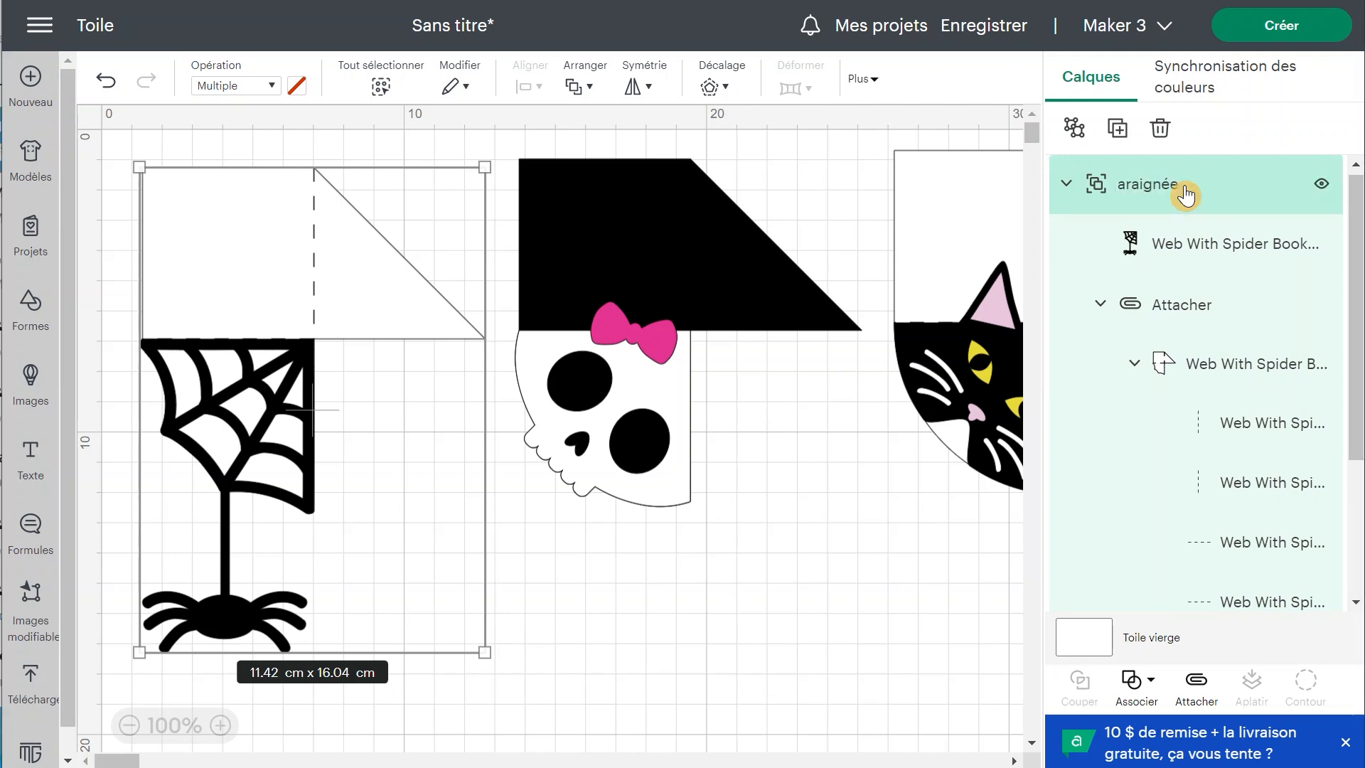
left_click(1065, 188)
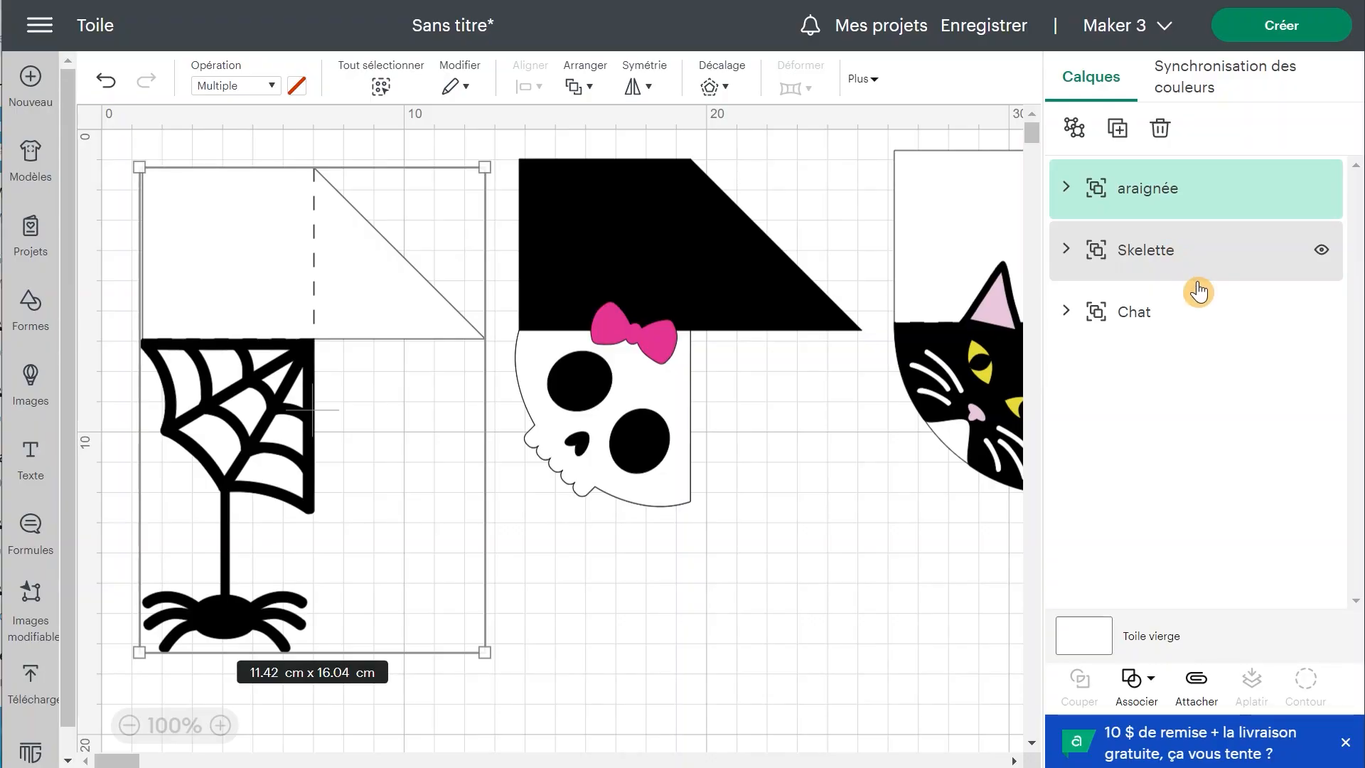
- Correct the skull bookmark's group name to Squelette and proceed to preparing the cutting mats
left_click(1170, 264)
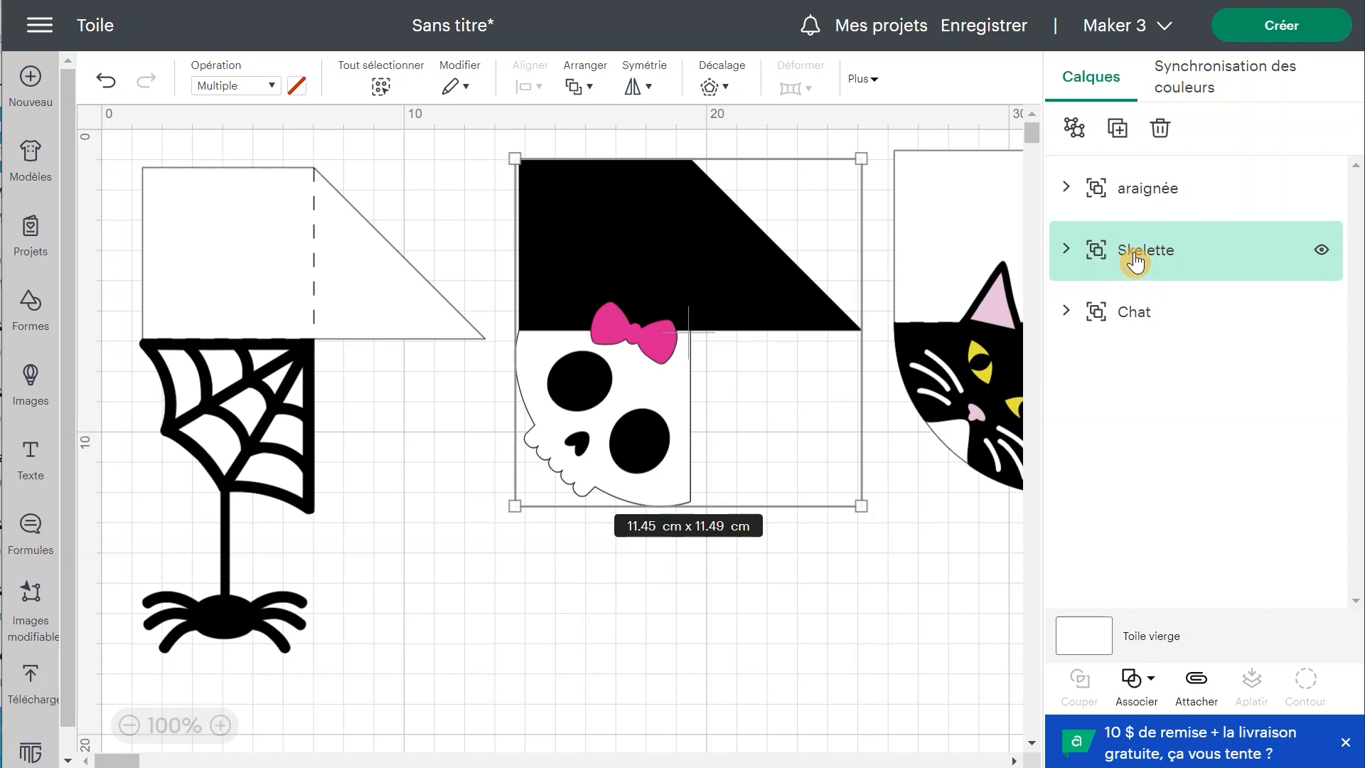
double_click(1135, 254)
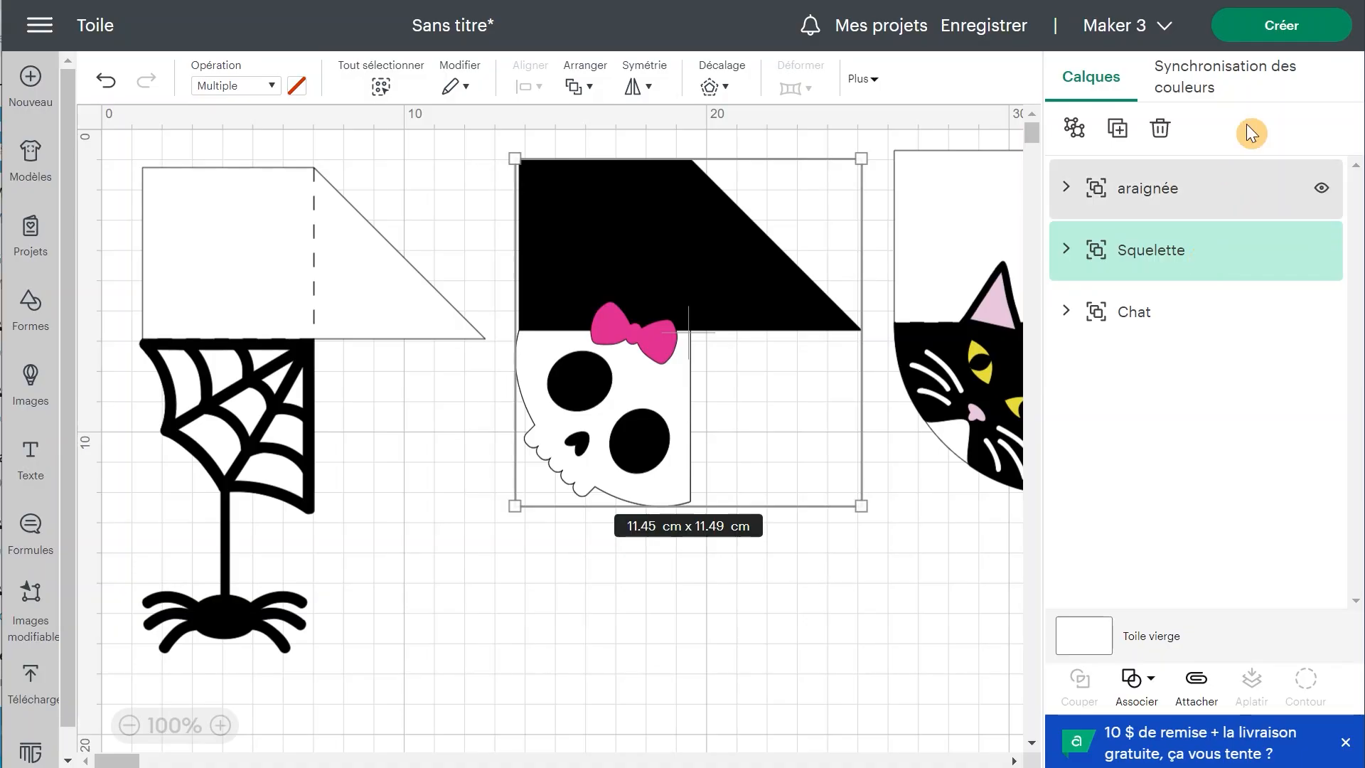
left_click(1274, 27)
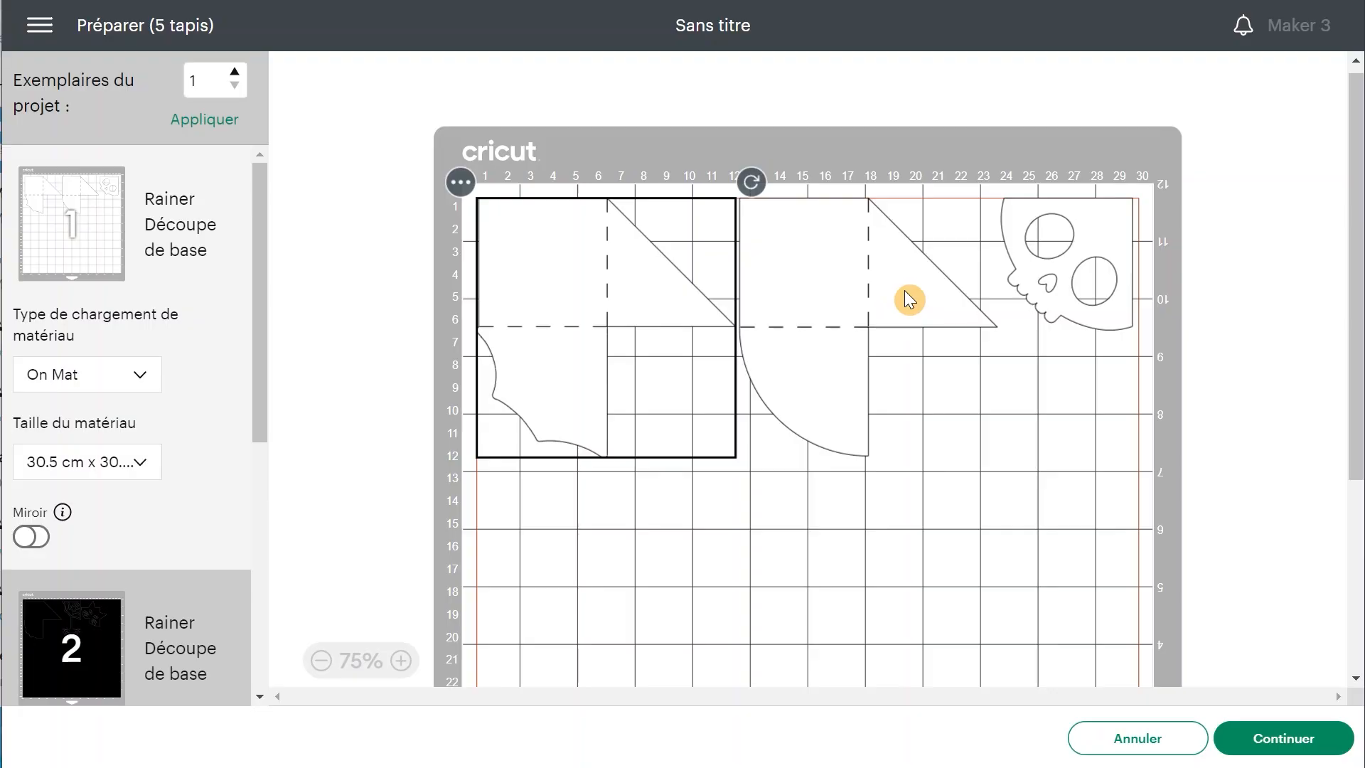
- On mat 1, rotate the cat base 180 degrees to nest it against the spider web base and move the skull face beside them
left_click_drag(672, 275, 936, 274)
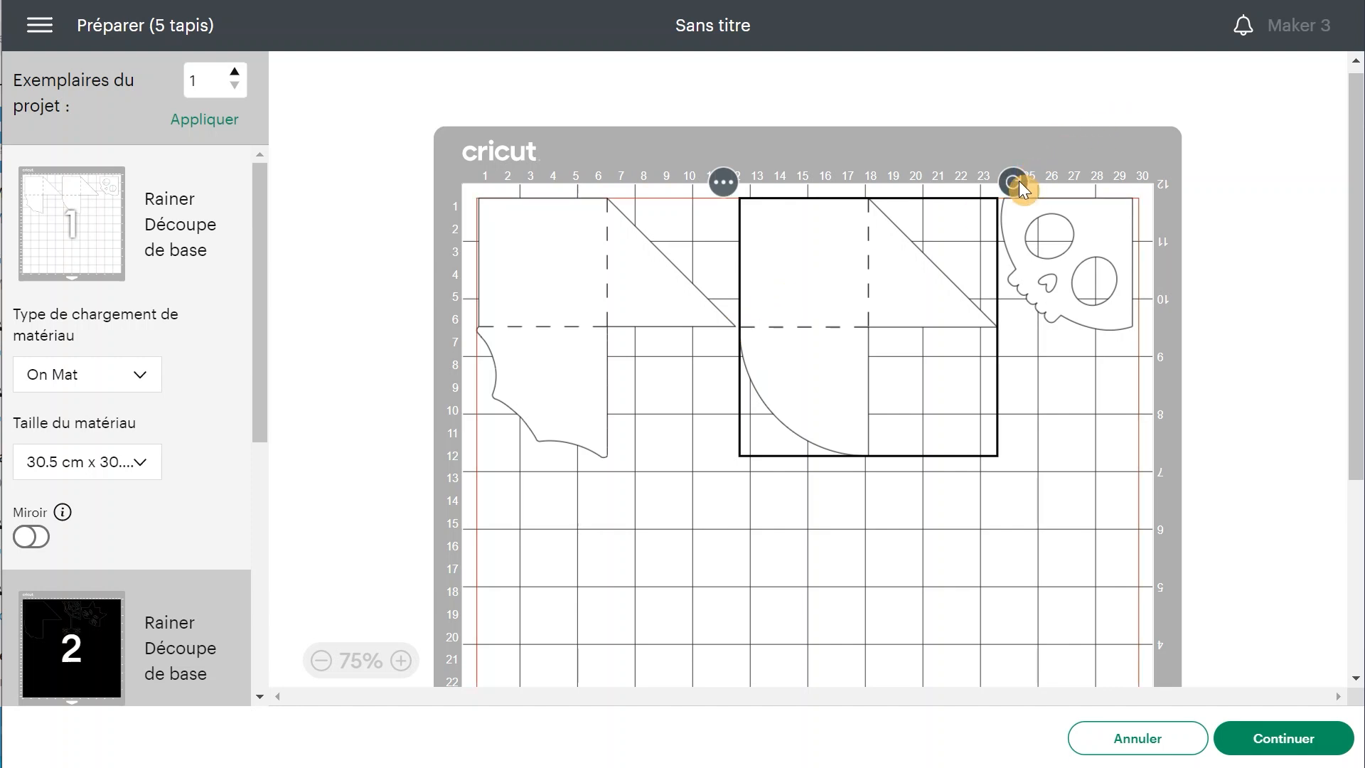
left_click_drag(1016, 182, 777, 391)
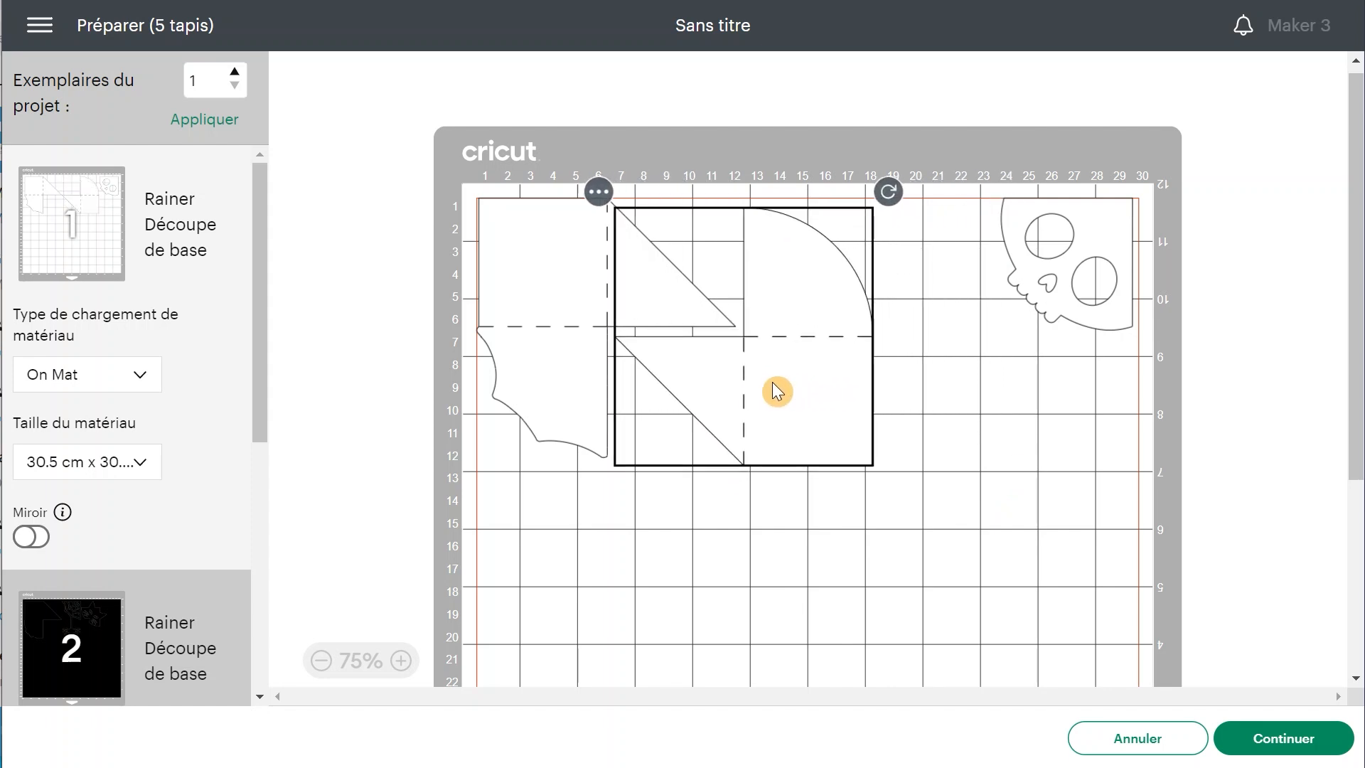
left_click_drag(1051, 281, 942, 282)
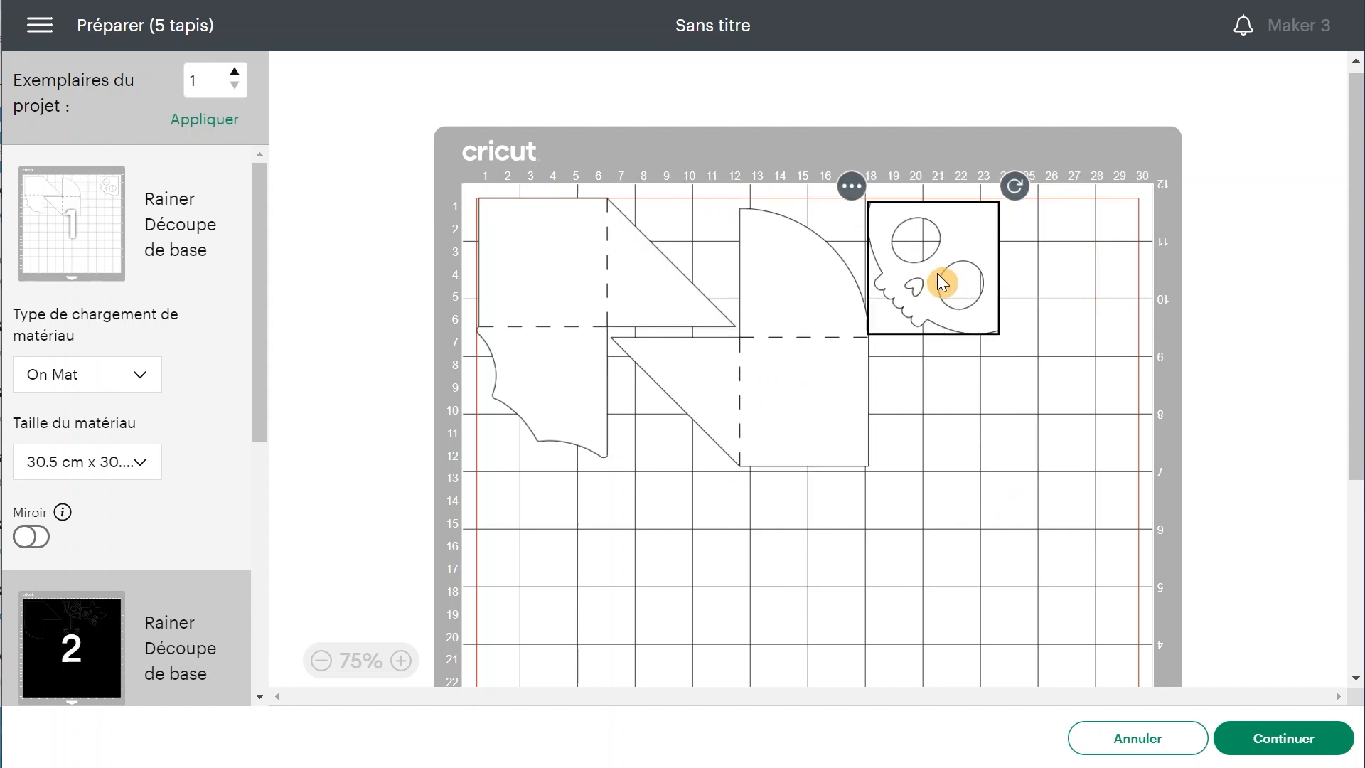
scroll(151, 306, "down", 5)
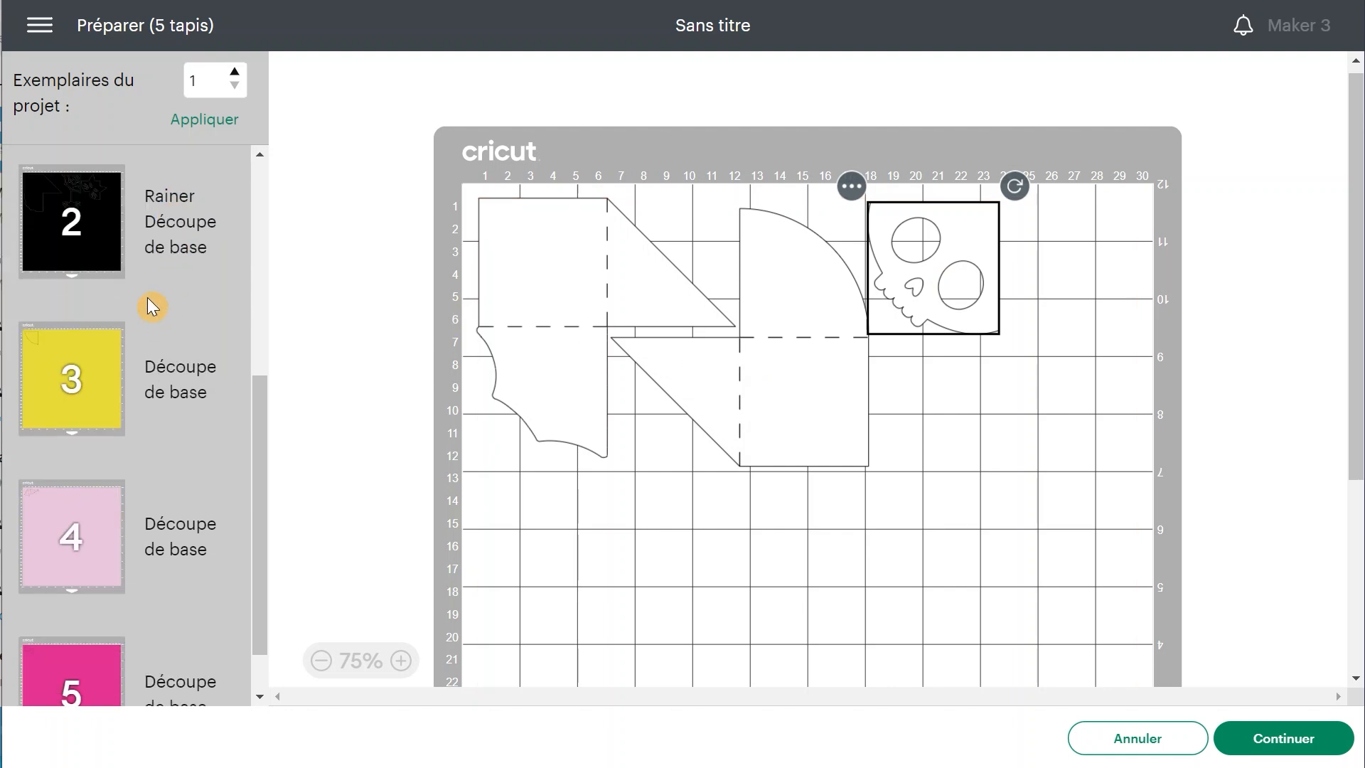
- On mat 2, move the spider web piece and the cat face closer to the skull base to save material
left_click(121, 267)
left_click_drag(887, 283, 796, 289)
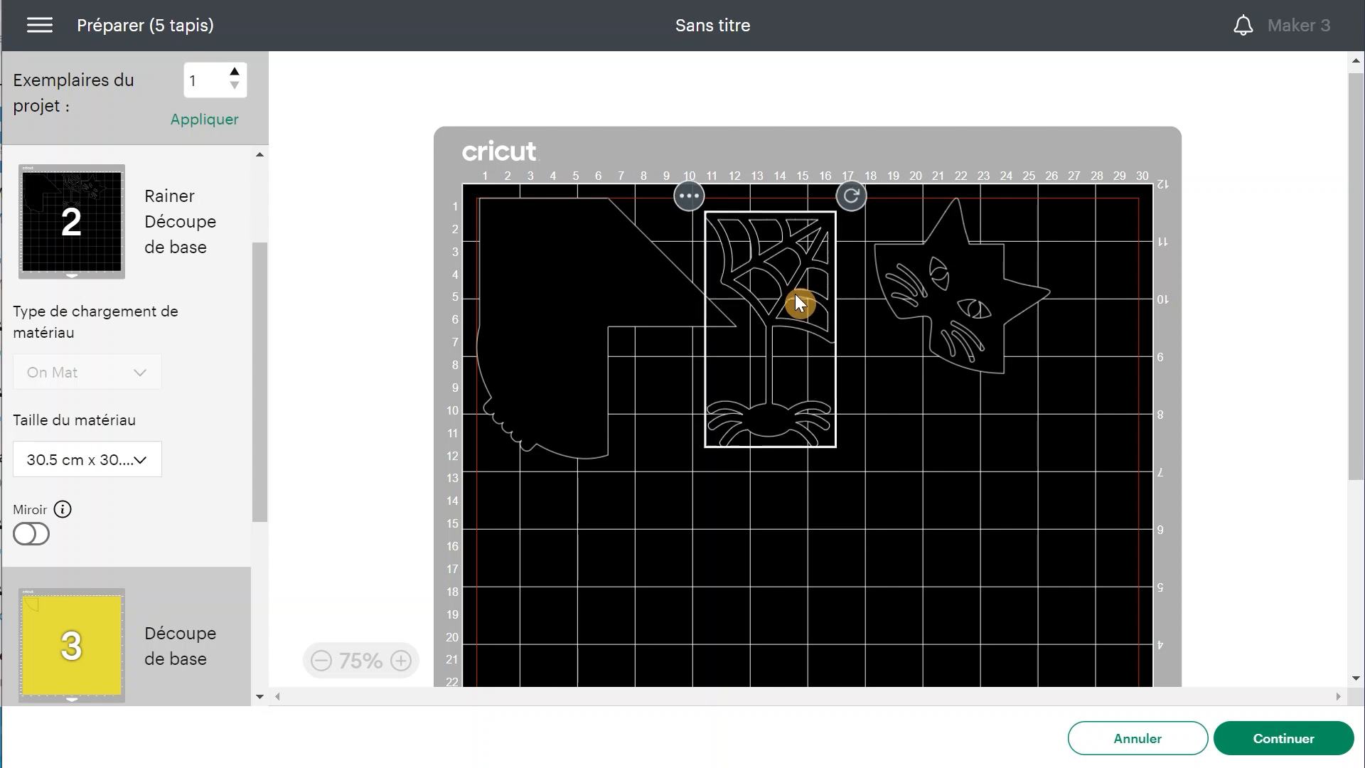
left_click_drag(941, 302, 911, 293)
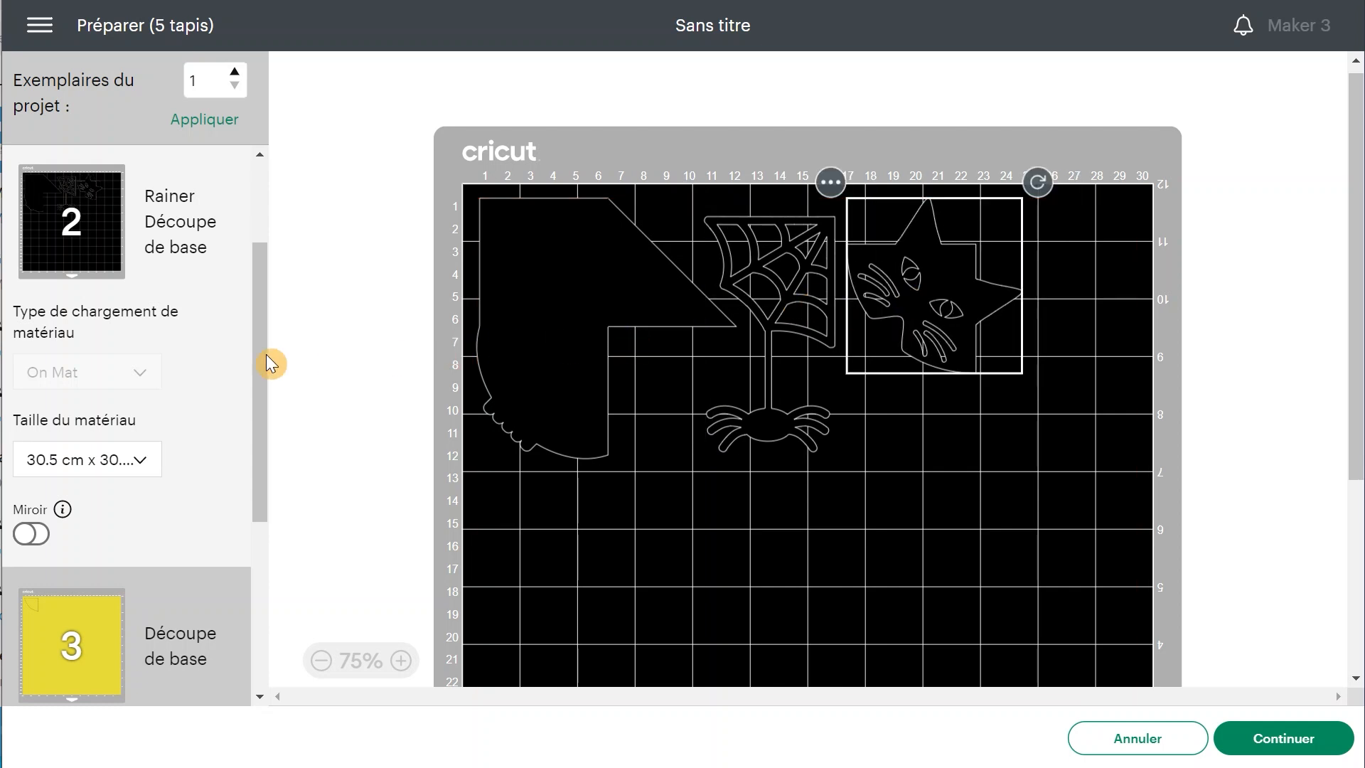
scroll(257, 363, "down", 5)
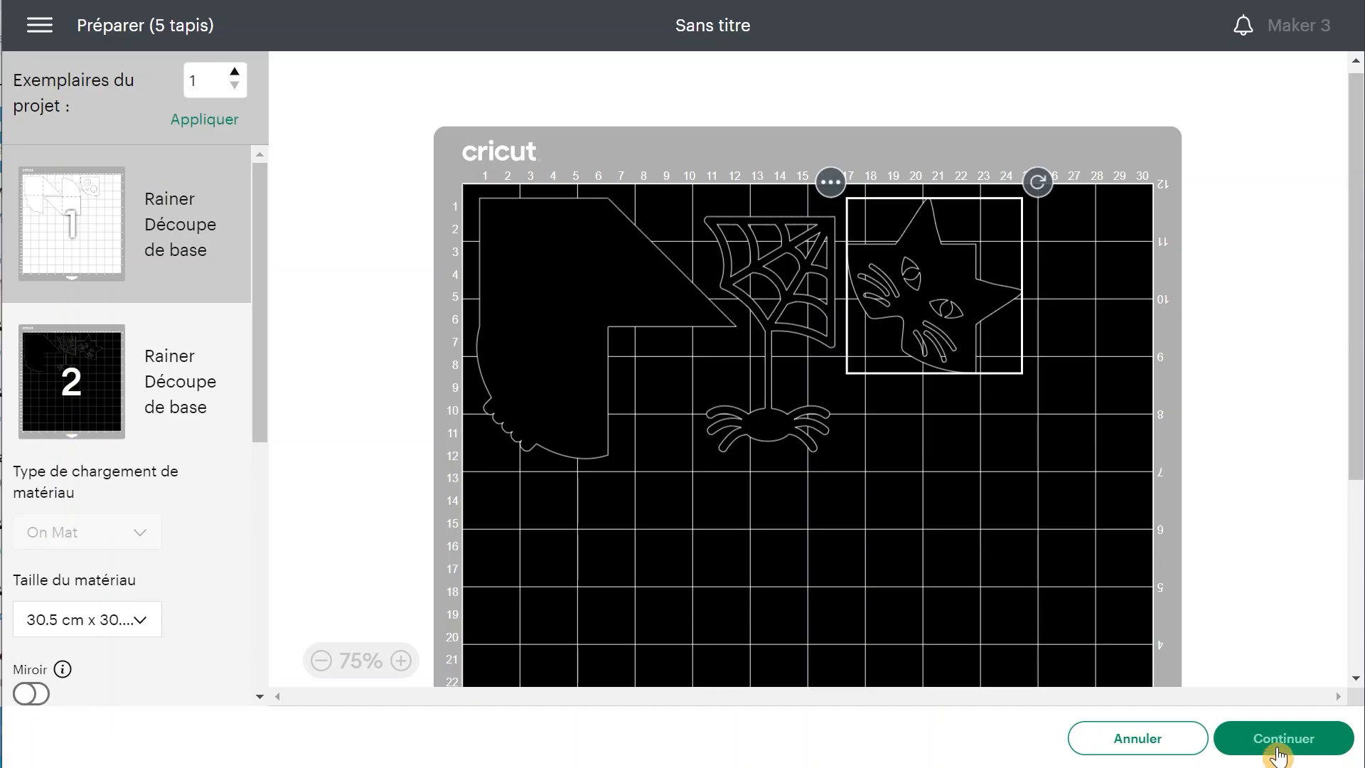
- Continue to the making stage, set the base material to Medium Cardstock – 80 lb (216 gsm) and select the Stylet de rainage for scoring
left_click(1278, 750)
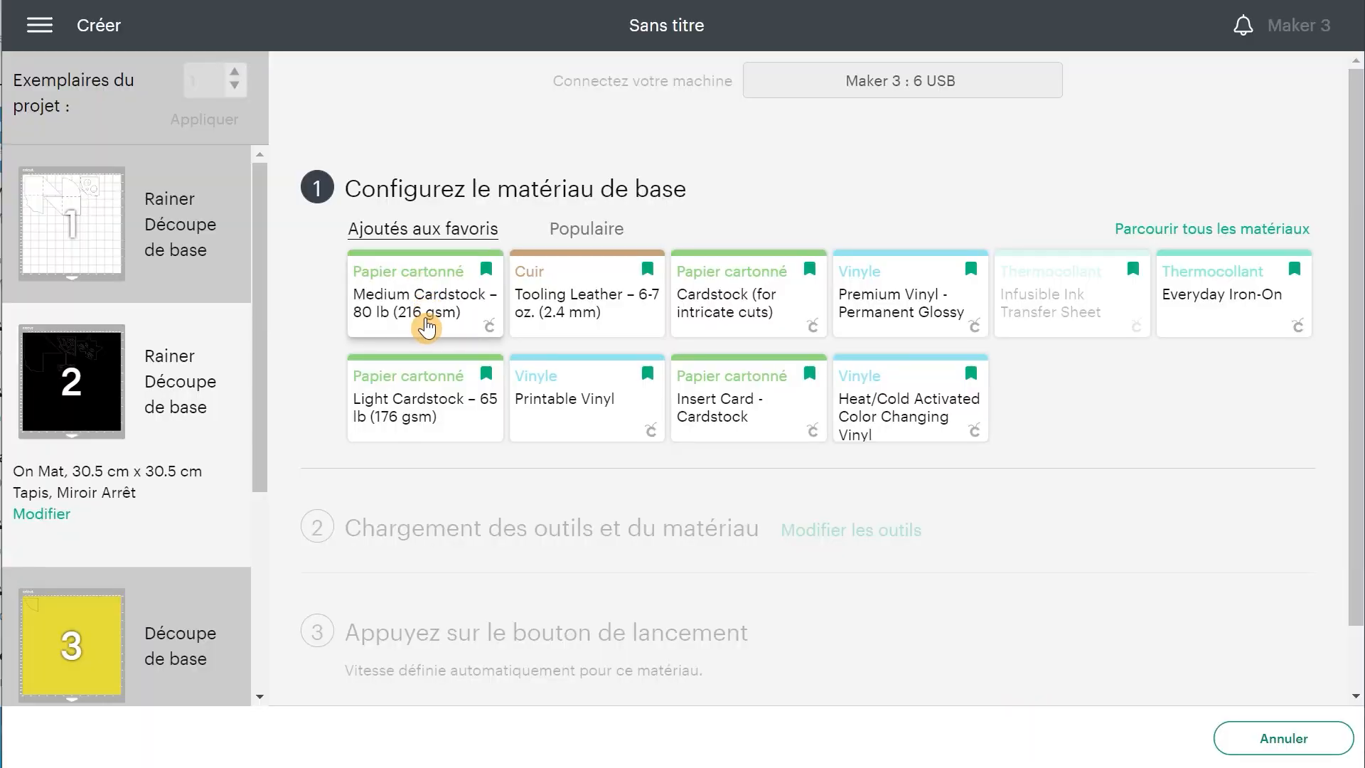
left_click(443, 320)
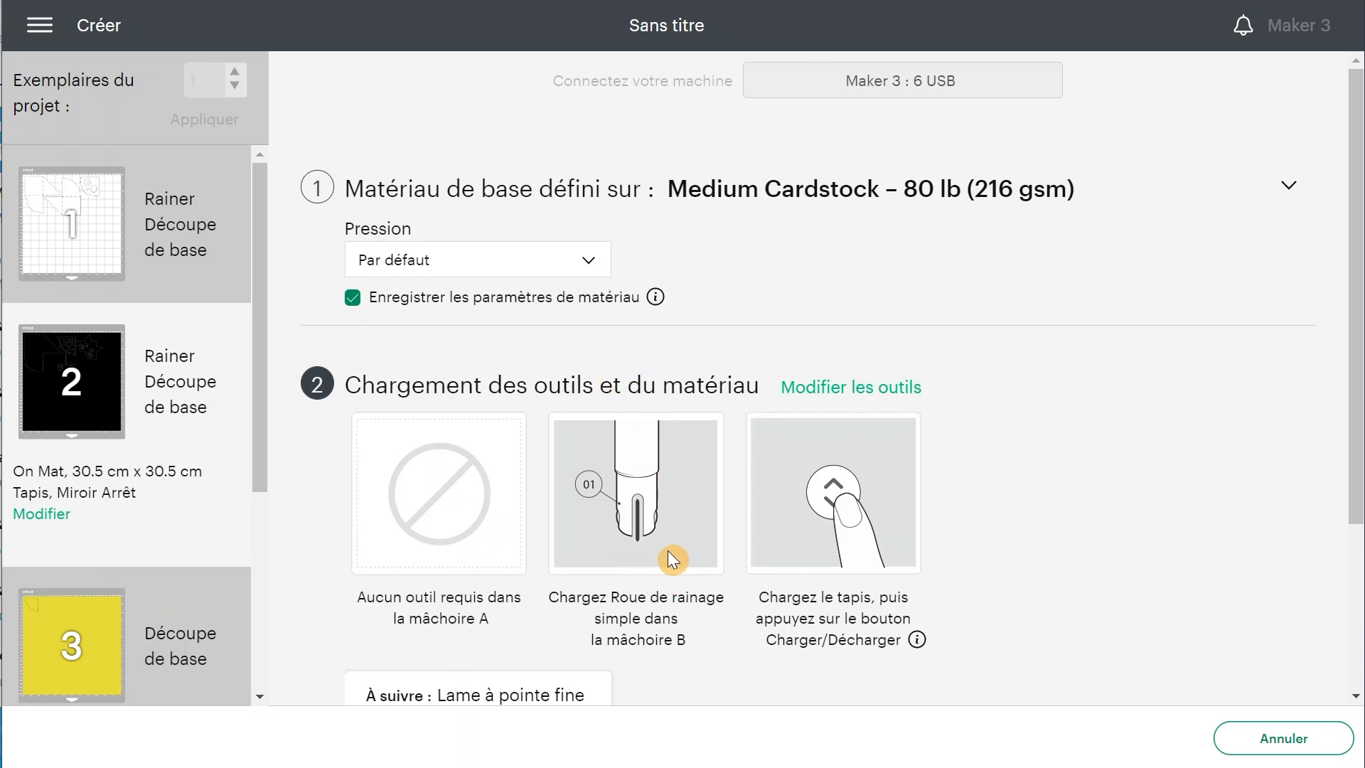
left_click(873, 390)
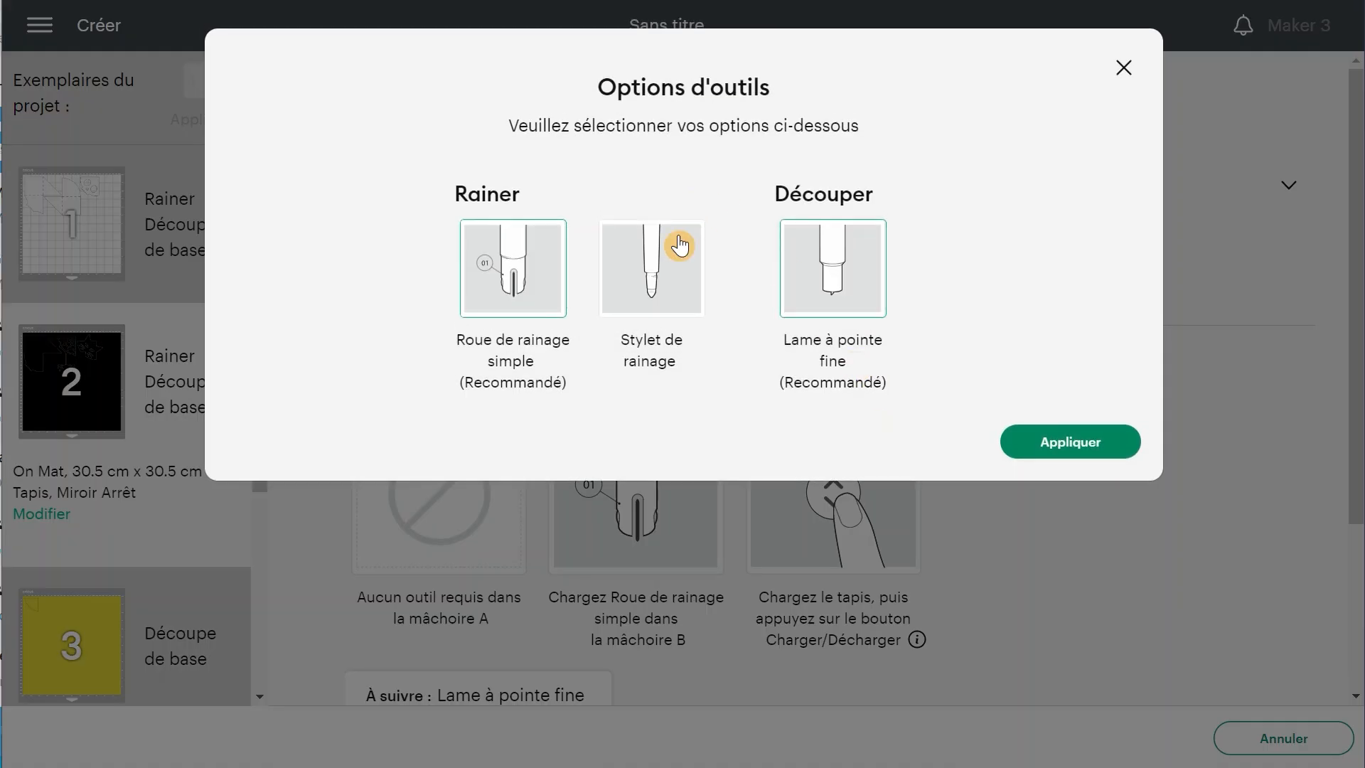
left_click(695, 287)
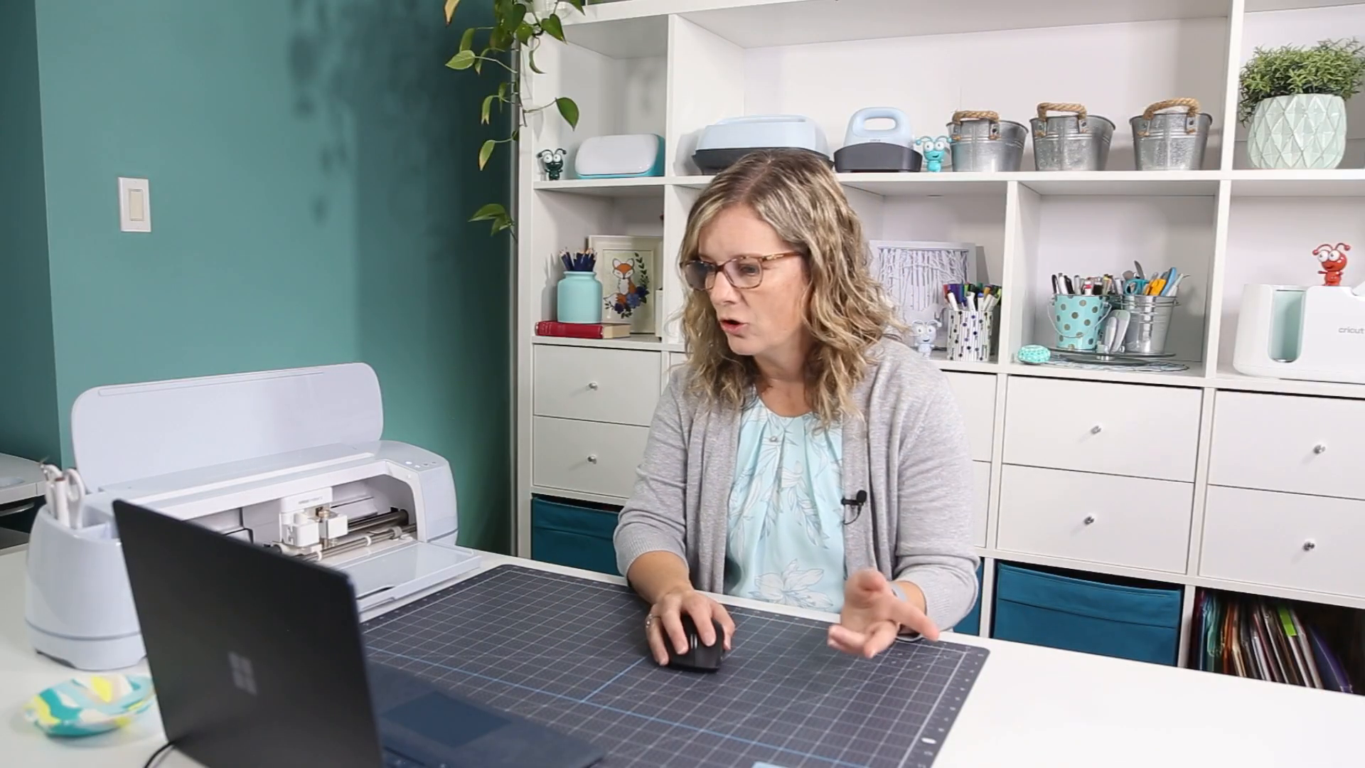
- Cancel the cutting setup, return to the canvas and hide the four score line layers in the araignée group's base
left_click(1270, 743)
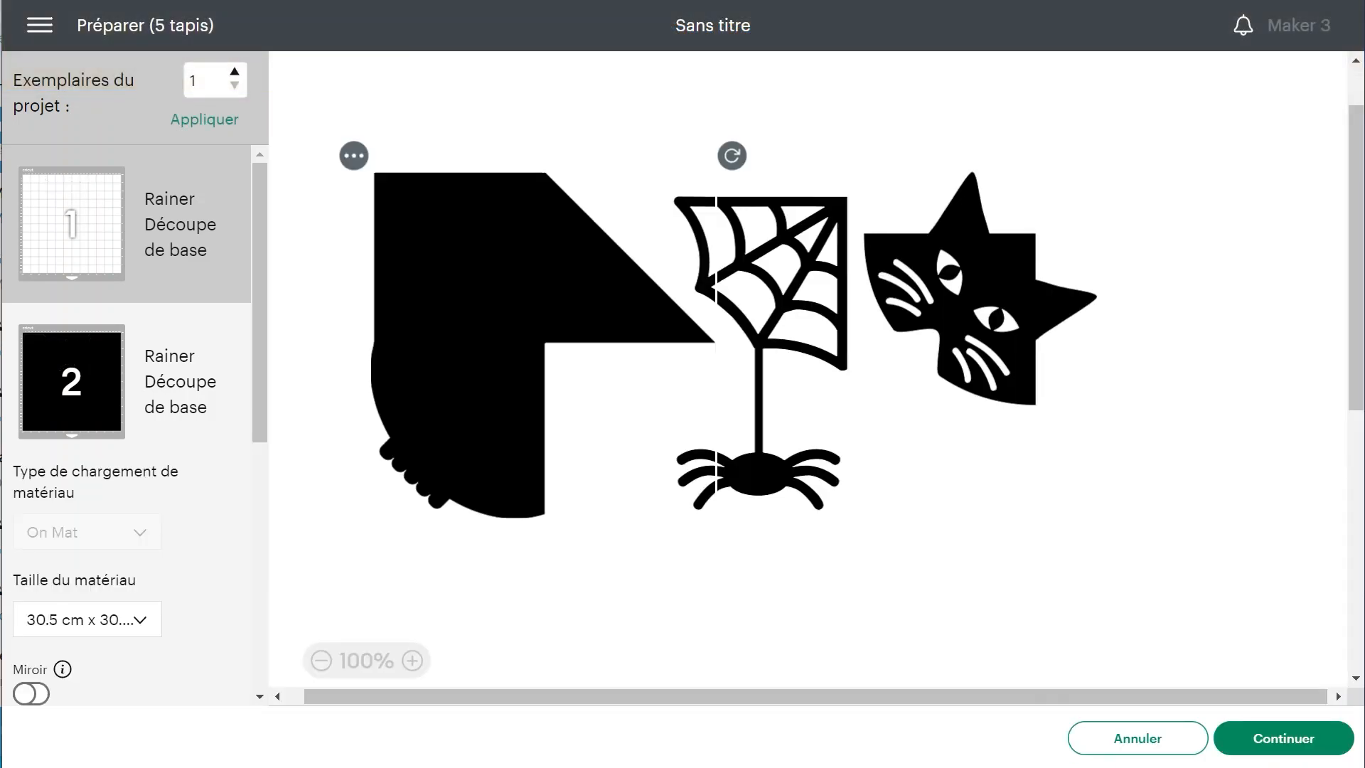
left_click(1118, 745)
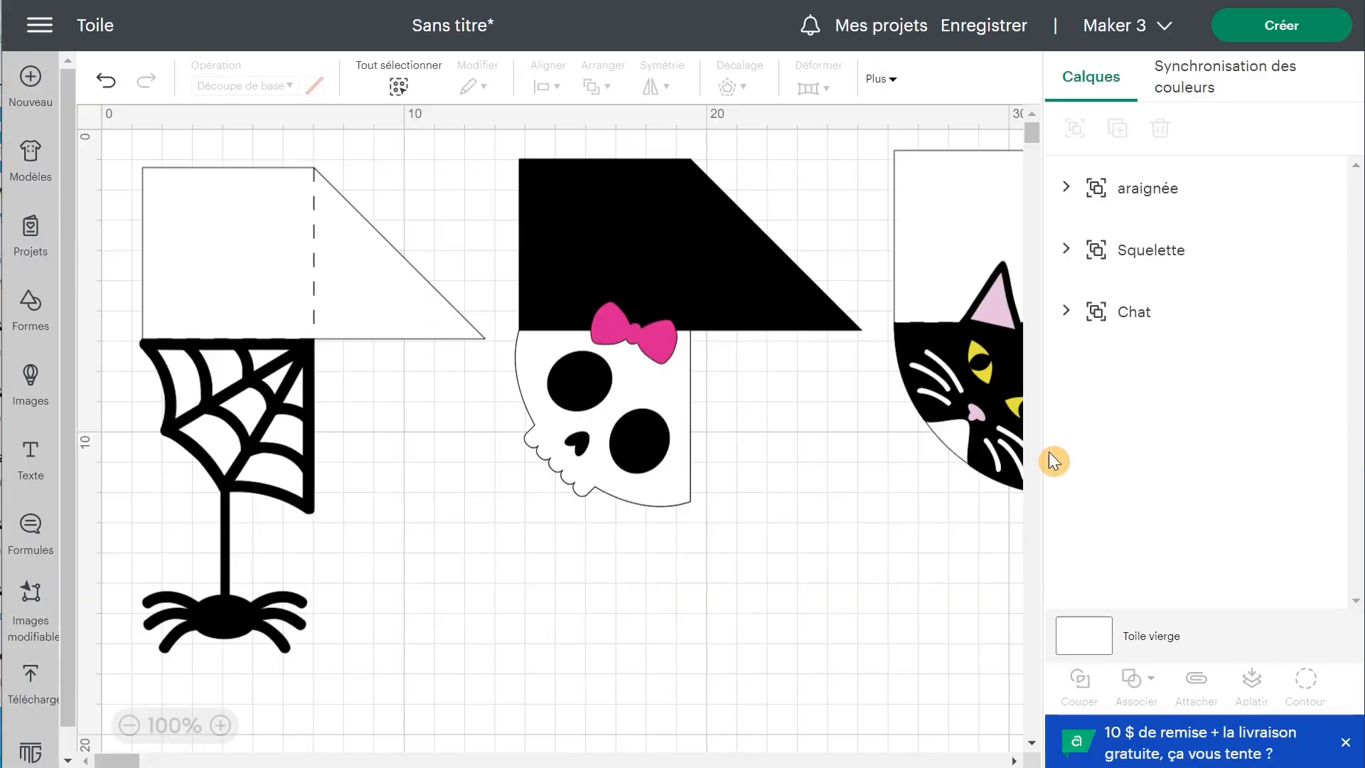
left_click(1067, 190)
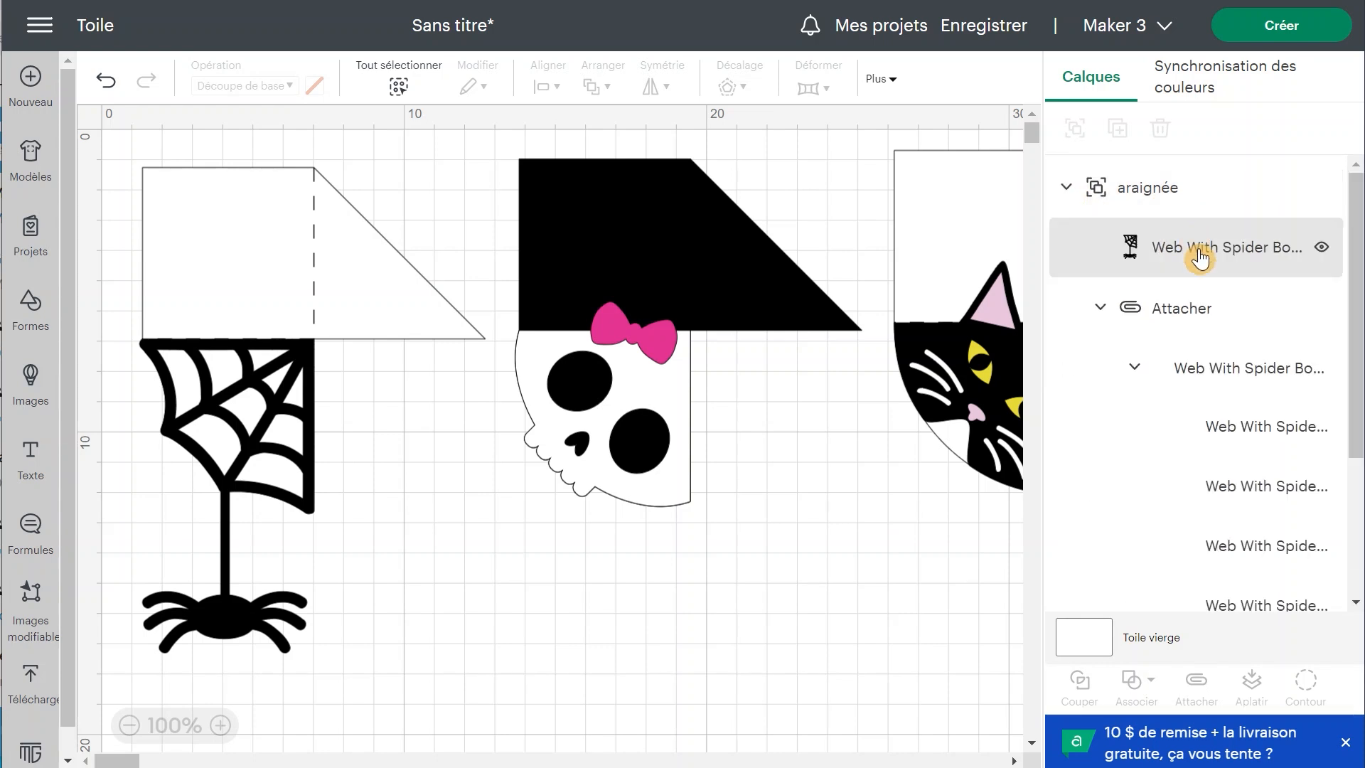
left_click(1207, 427)
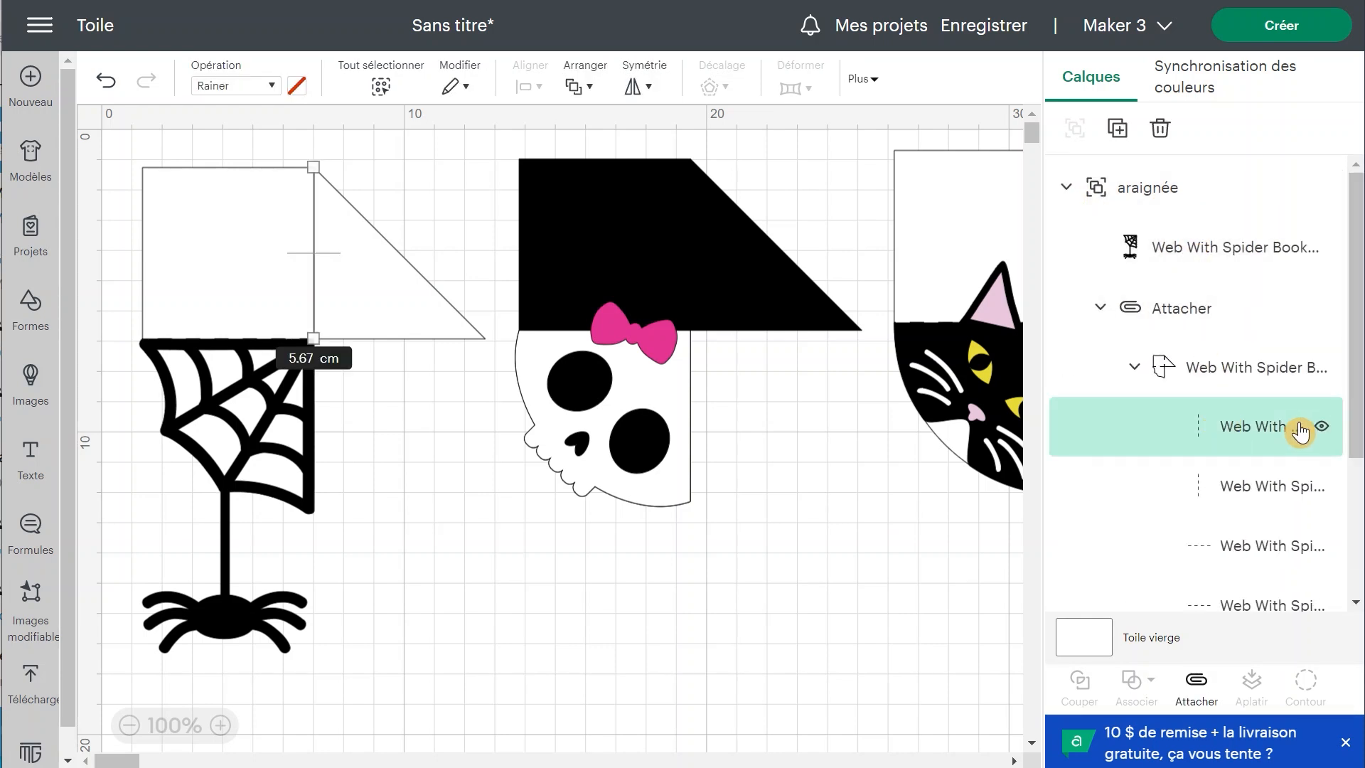
left_click(1321, 429)
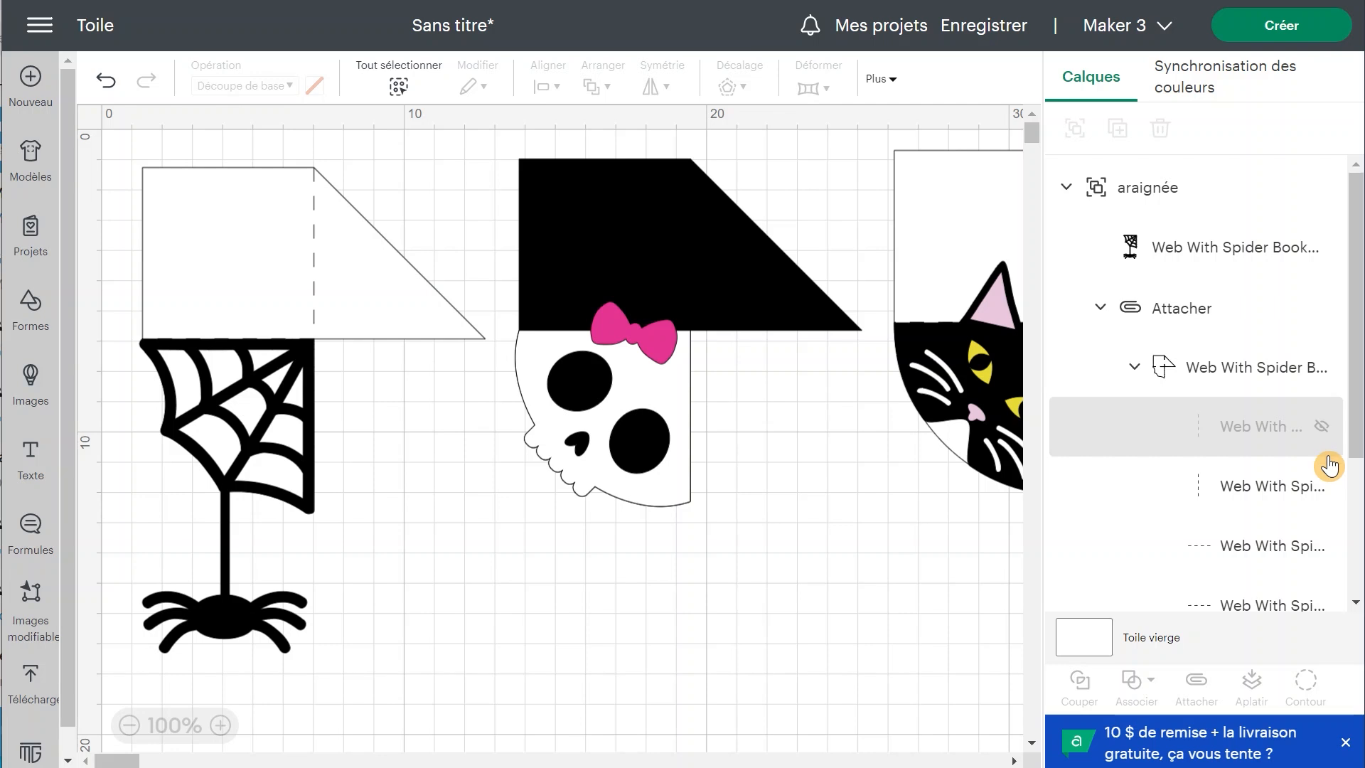
left_click(1323, 486)
left_click(1321, 605)
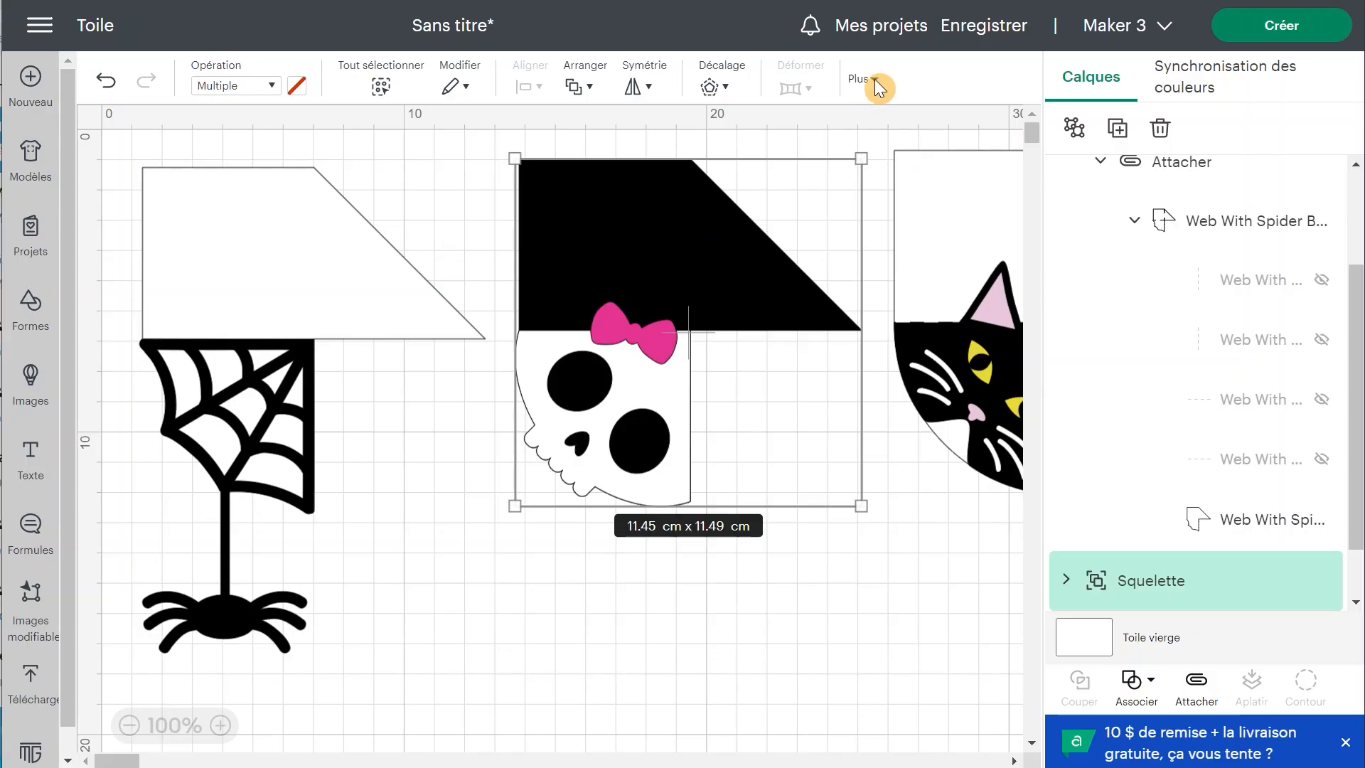
- Set the Squelette group's width to 10.7 cm with its proportions locked
left_click(874, 79)
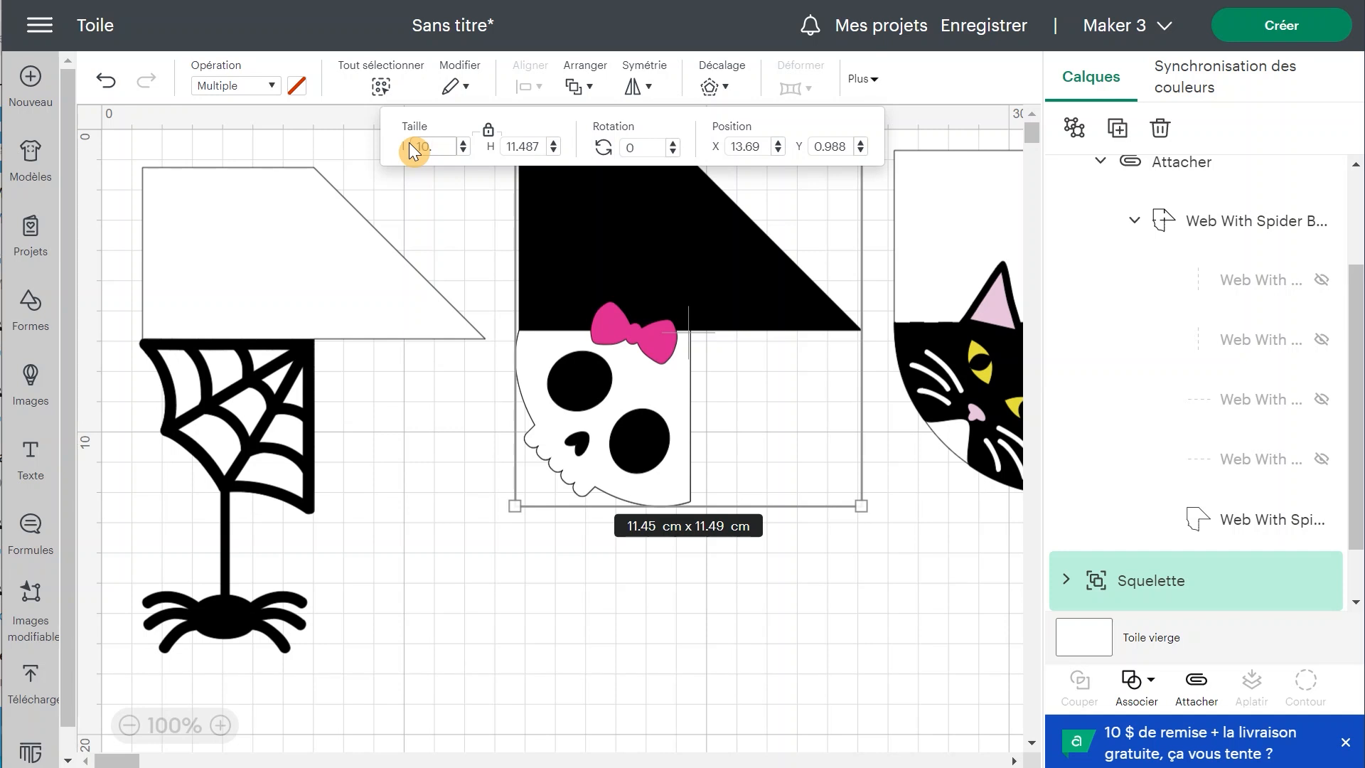
key("Return")
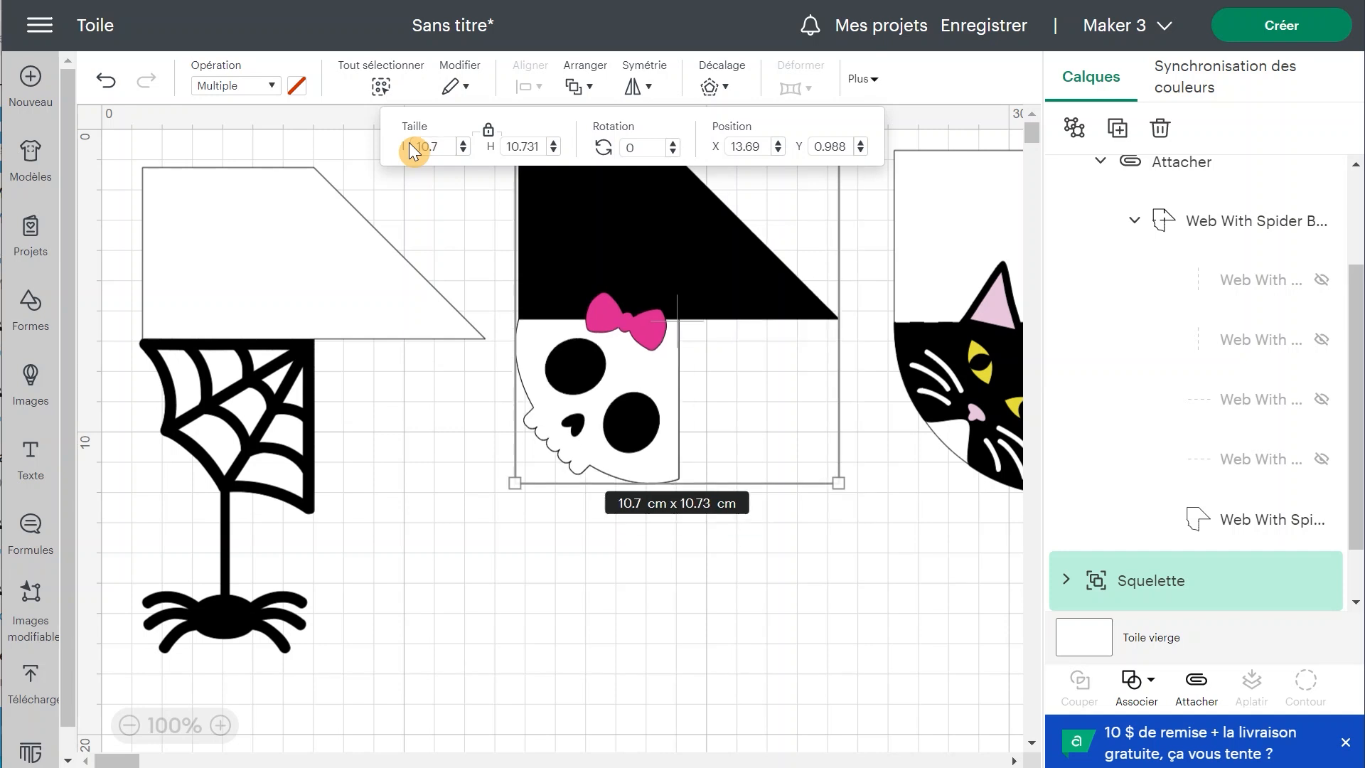